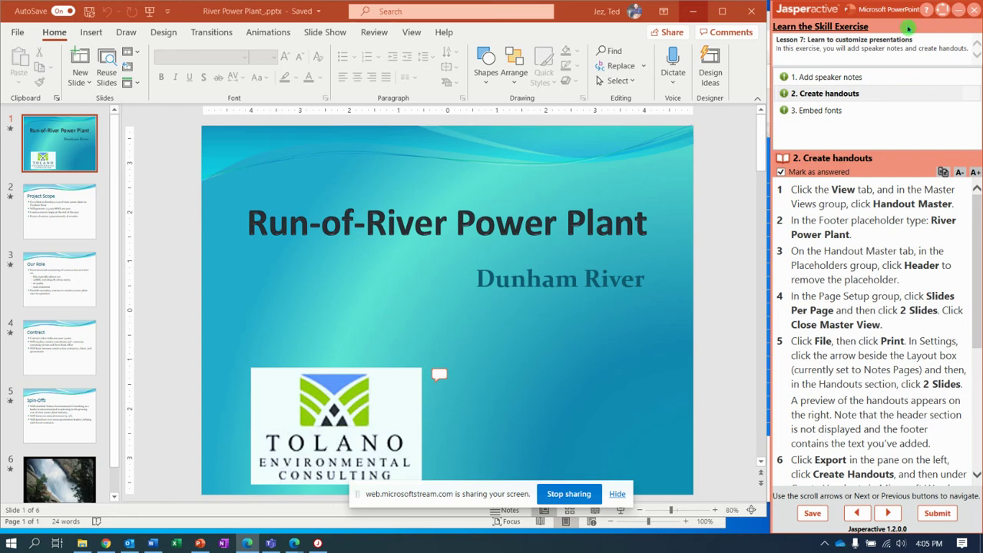
Switch the exercise to the Add speaker notes task and open the notes pane under slide 1.
left_click(842, 78)
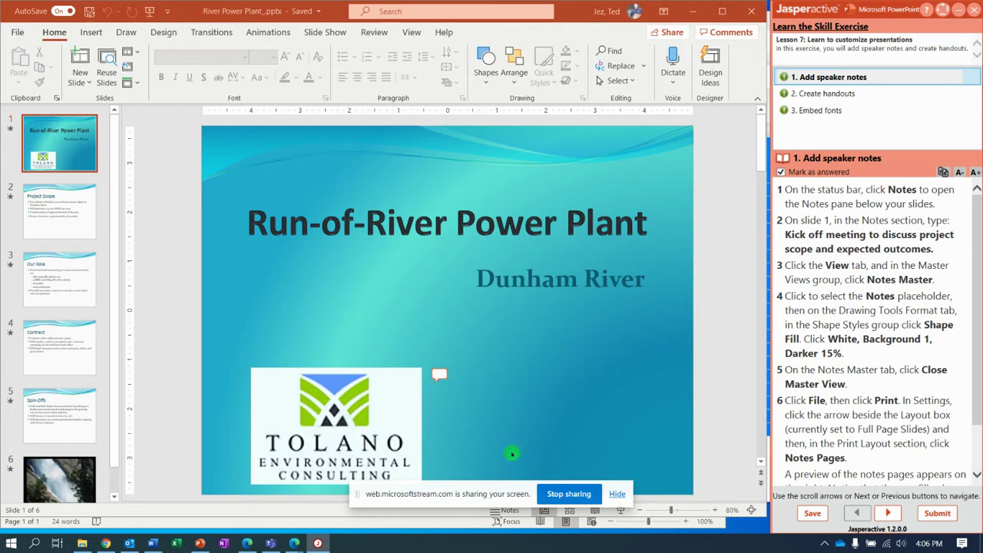
left_click_drag(480, 493, 578, 434)
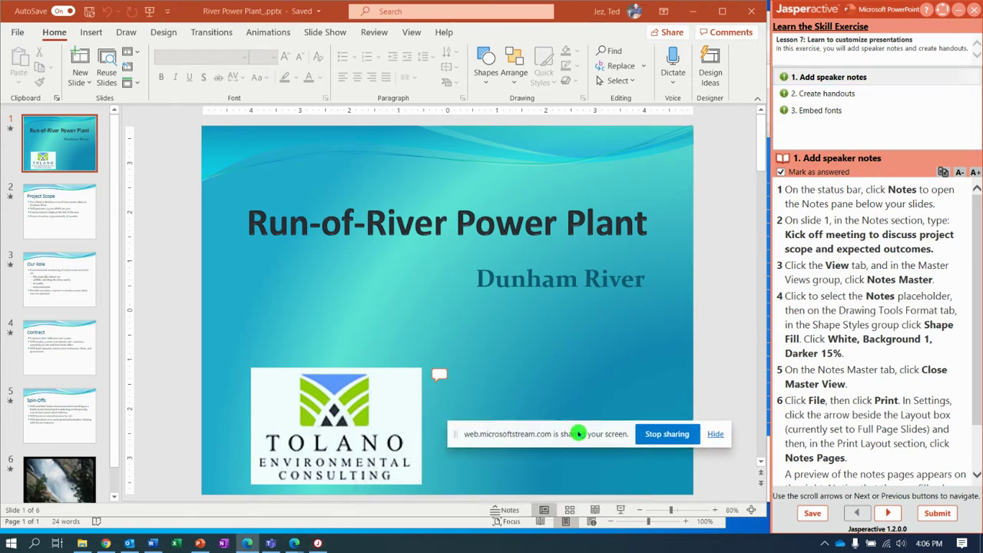
left_click(509, 511)
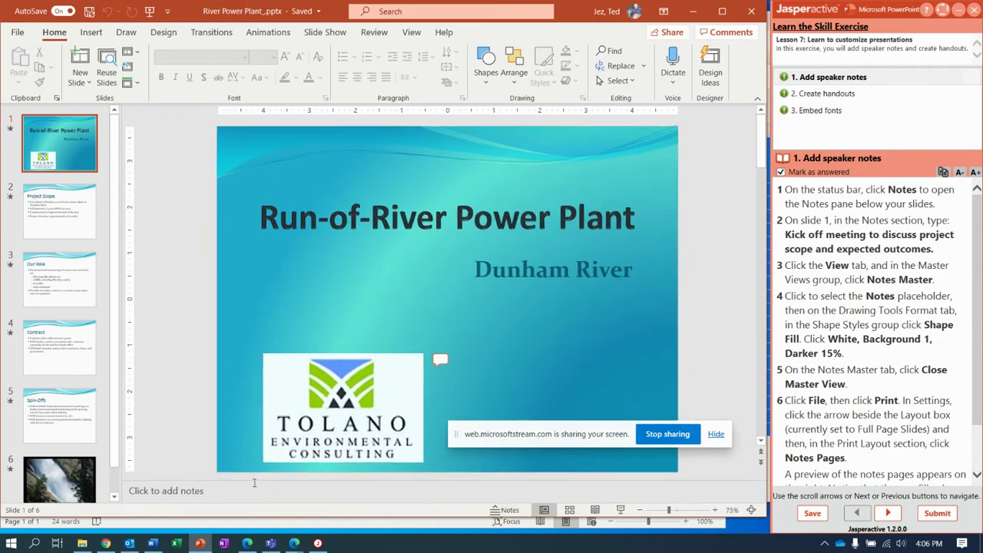
Enlarge the notes pane and enter 'Kick off meeting to discuss project scope and expected outcomes.'.
left_click_drag(252, 479, 170, 339)
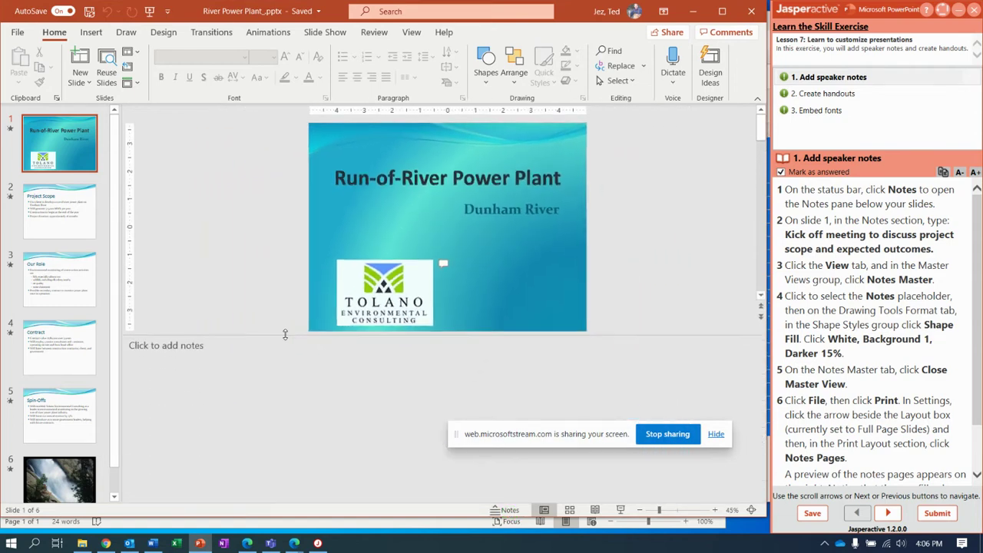
left_click(169, 355)
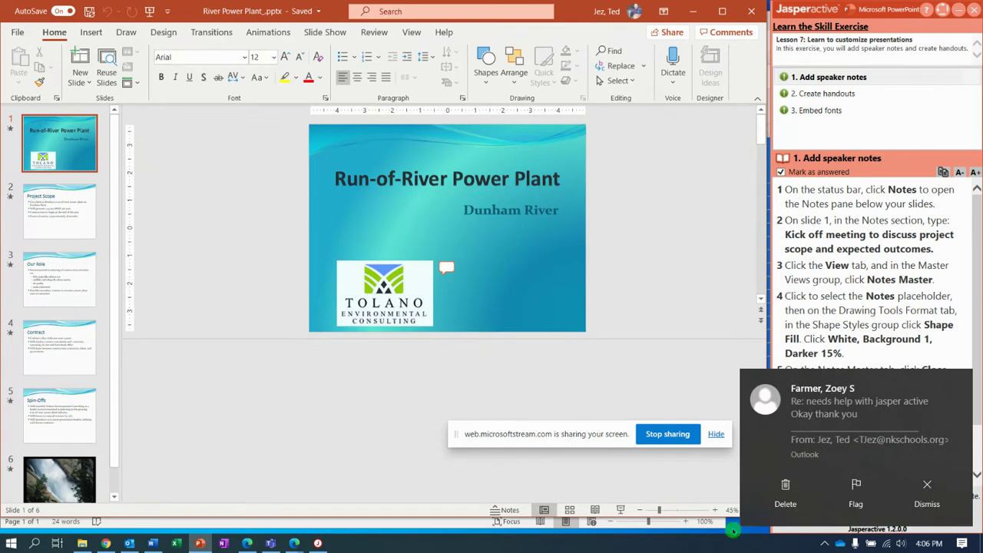
left_click(935, 506)
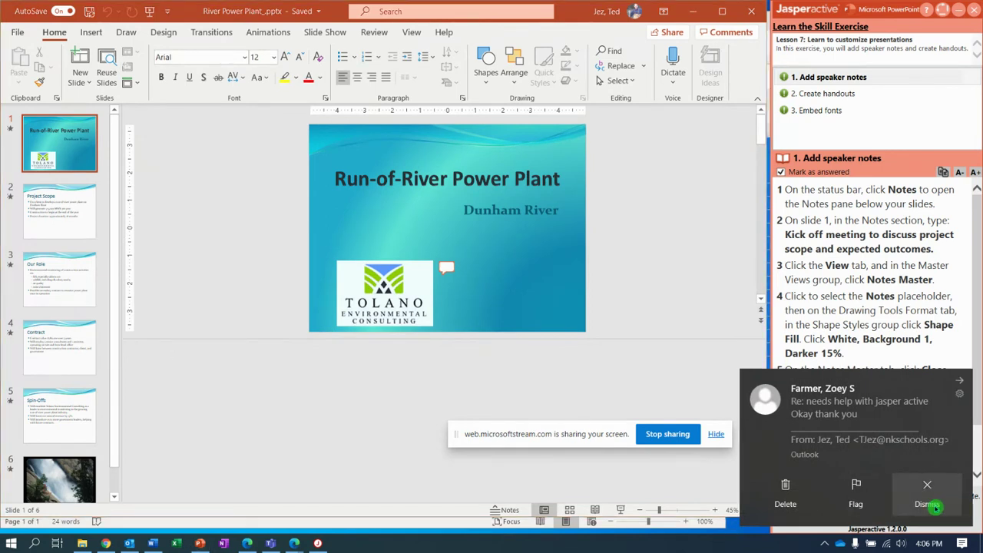
left_click(154, 382)
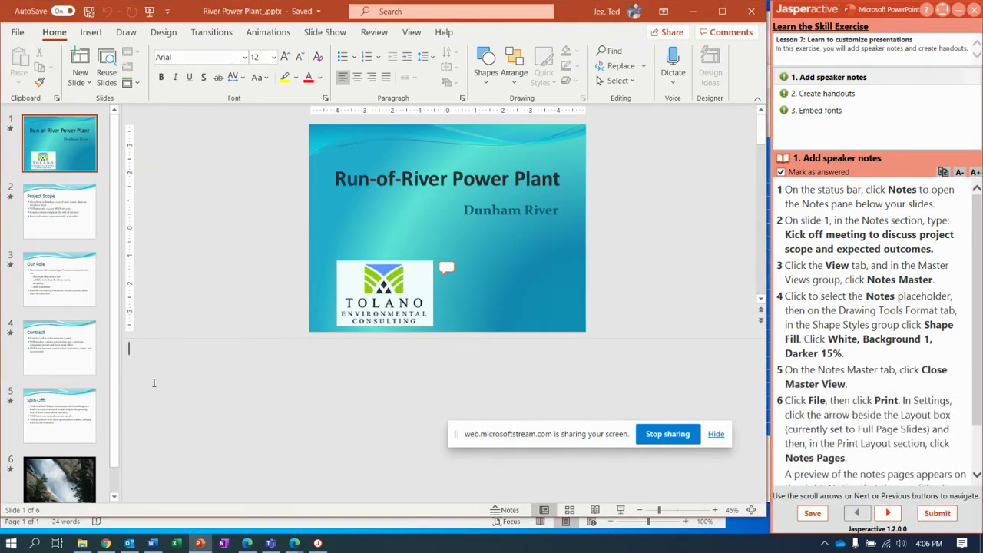
left_click(153, 384)
type("Kick")
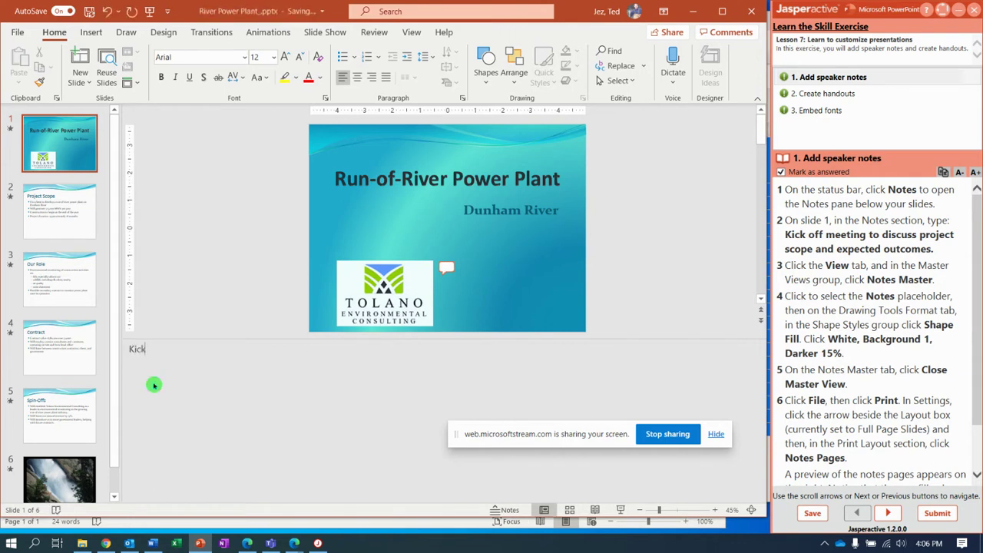
type(" off mee")
type("ting to dis")
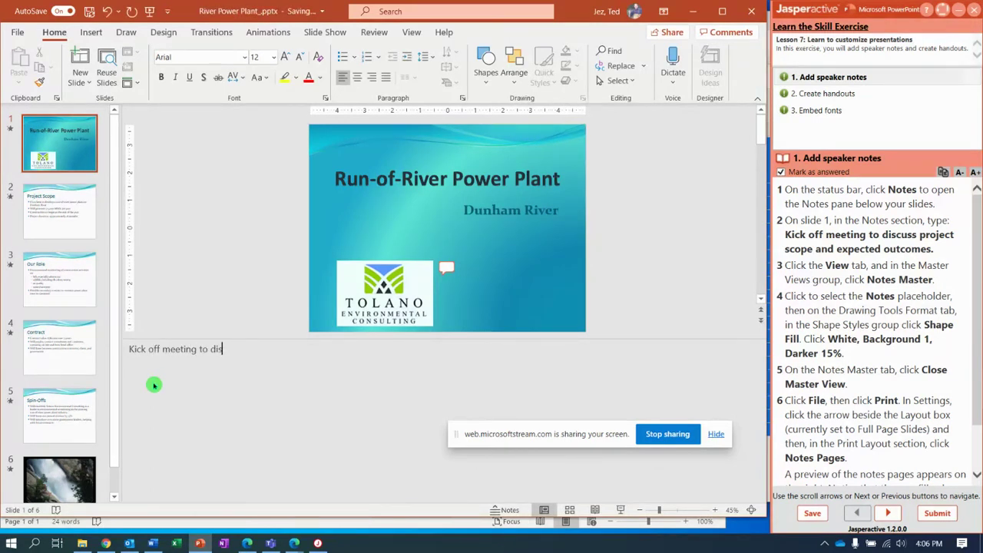
type("cuss project scope and")
type(" expec")
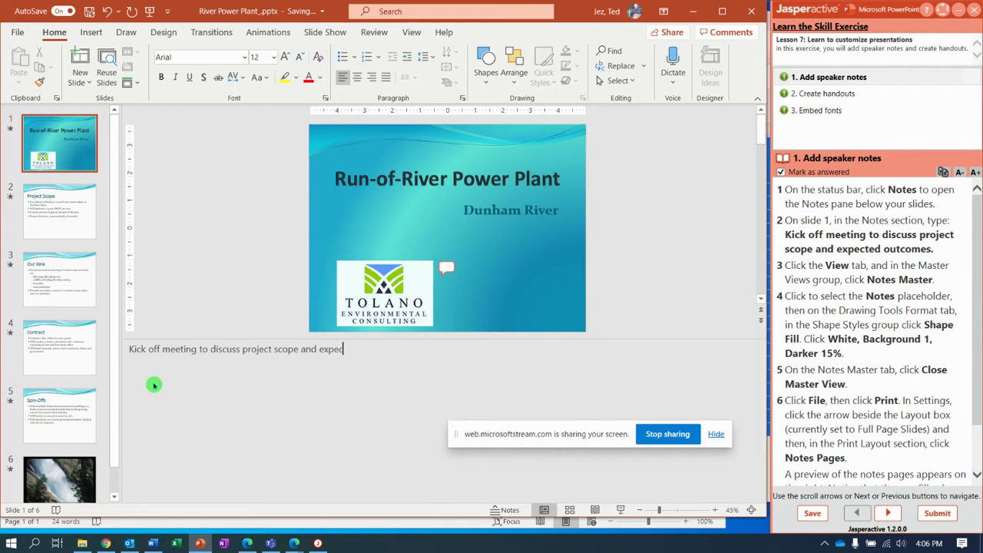
type("ted outcomes.")
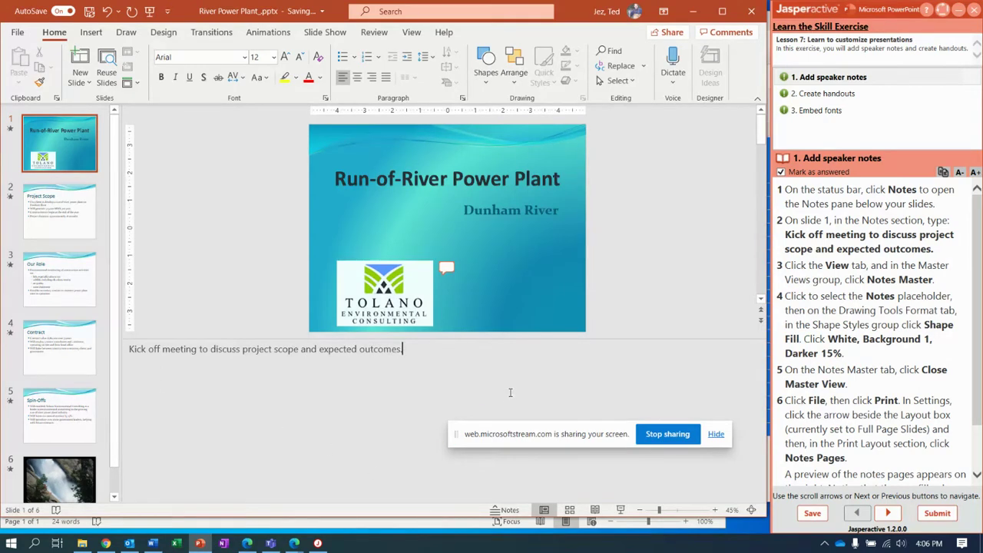
left_click(411, 33)
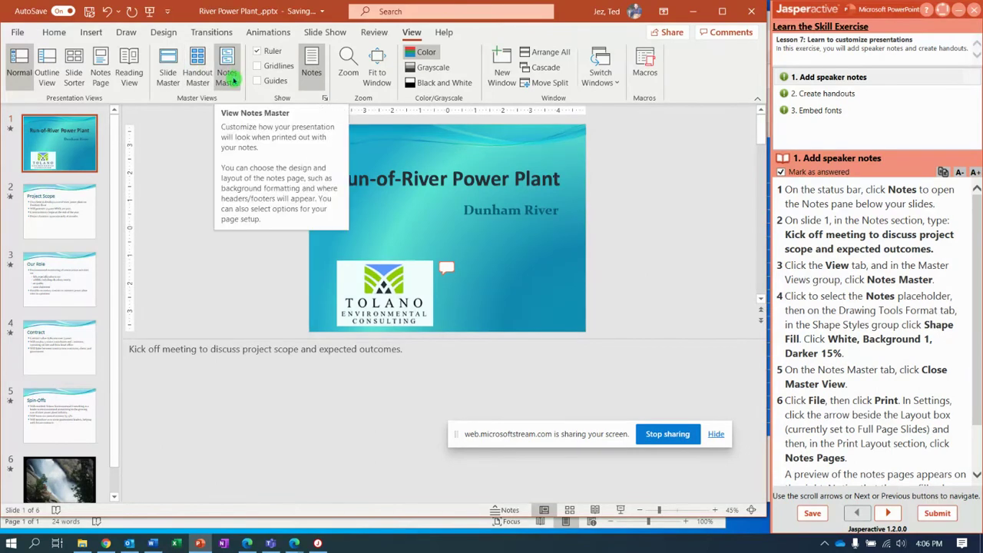
Fill the Notes Master's notes placeholder with White, Background 1, Darker 15%, then close Master View.
left_click(227, 73)
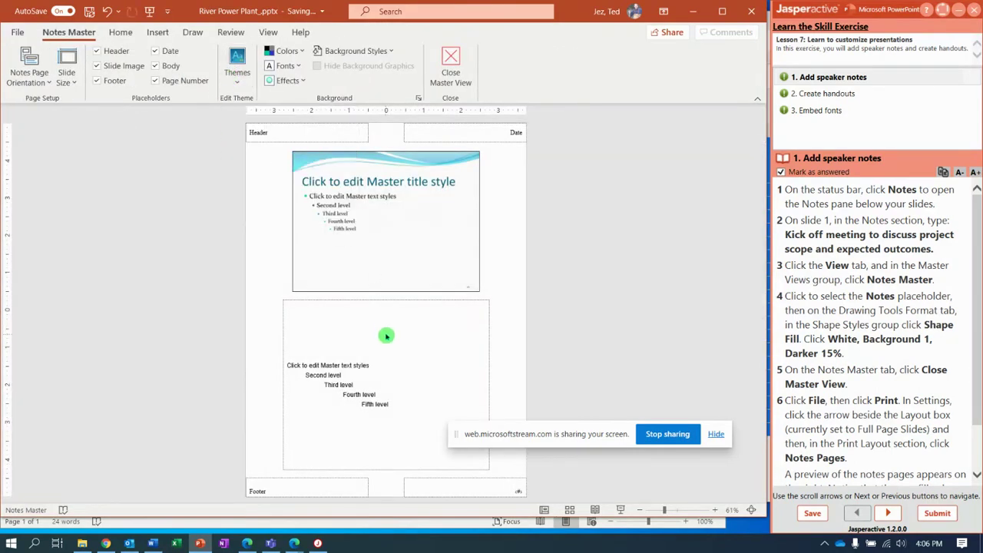
left_click(320, 283)
left_click(284, 304)
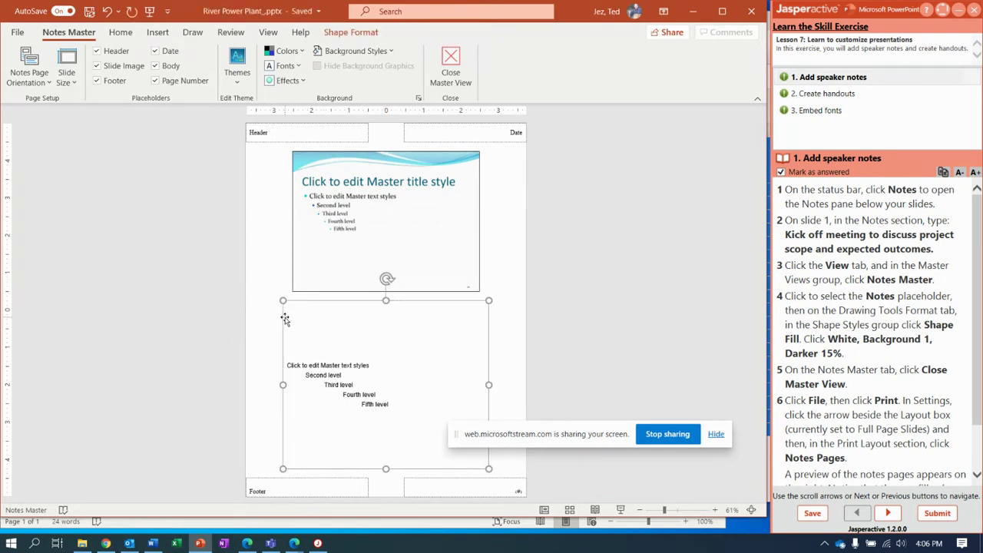
left_click(347, 34)
left_click(278, 51)
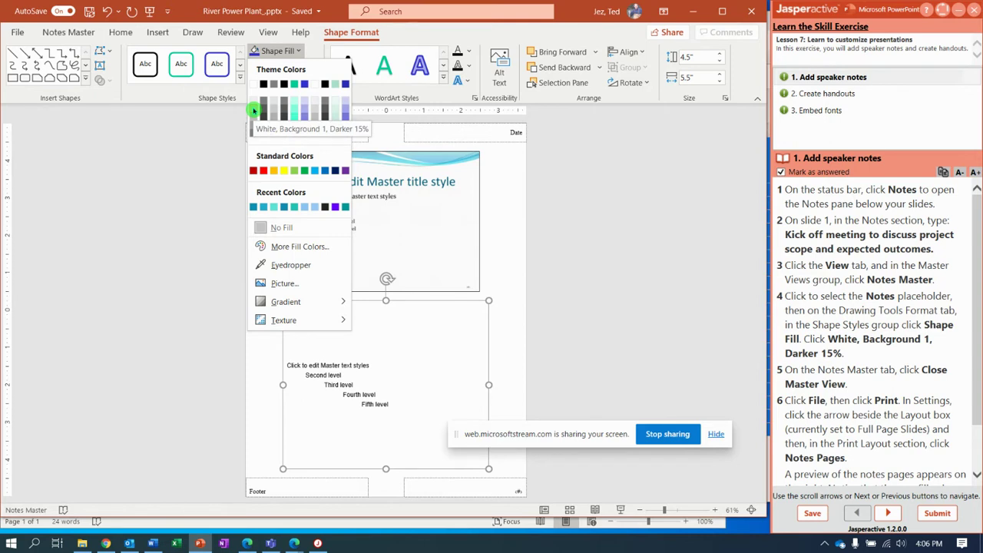
left_click(253, 110)
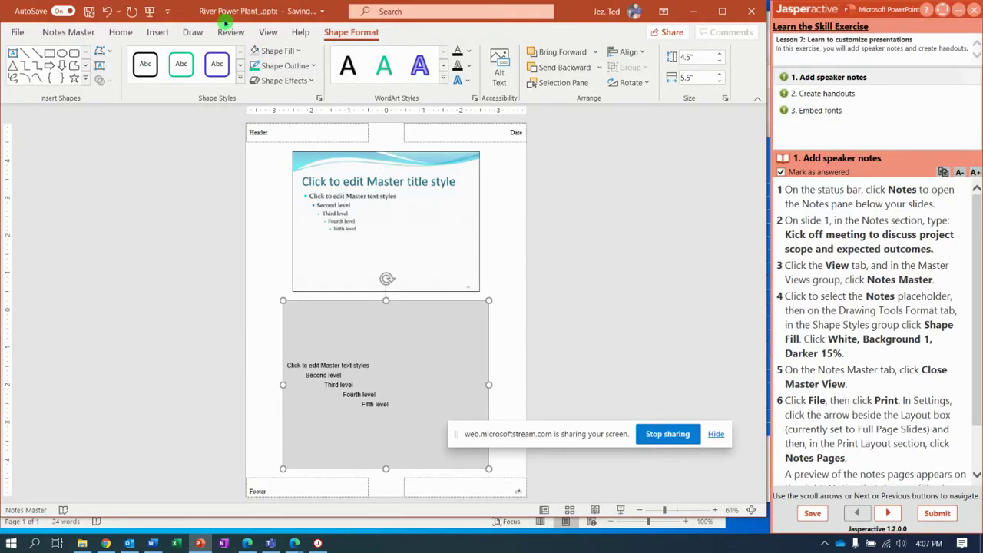
left_click(77, 34)
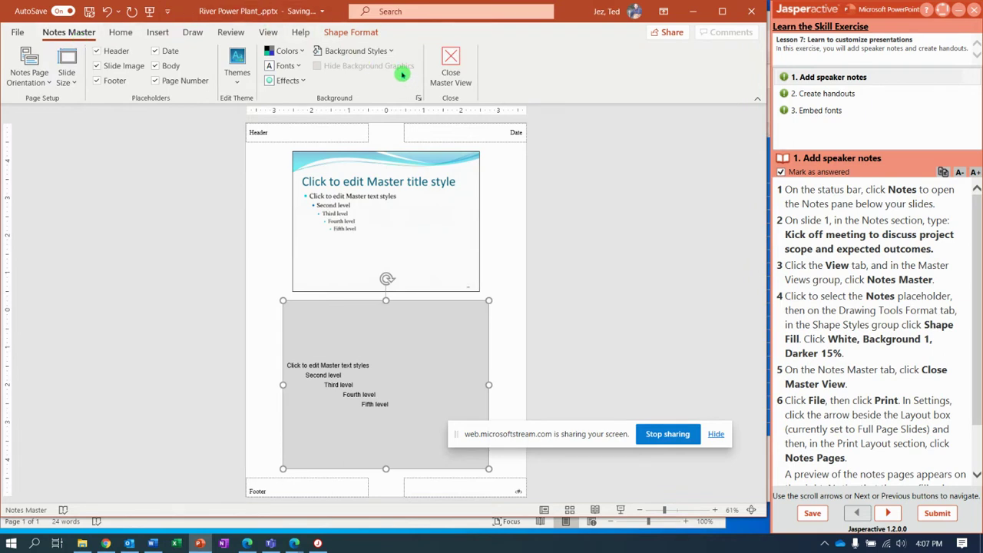
left_click(463, 67)
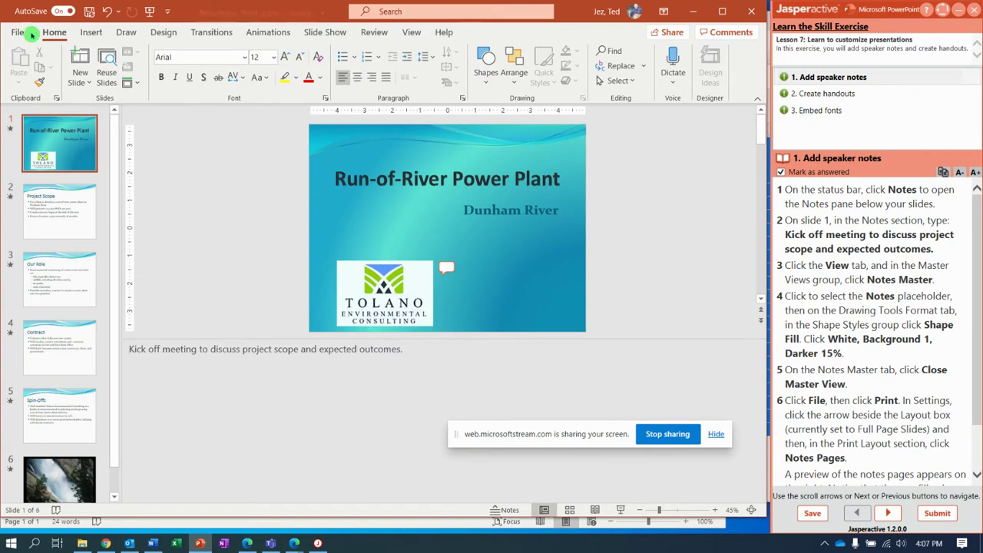
Preview printing as Notes Pages to check the grey notes area, then return to editing.
left_click(17, 34)
left_click(36, 204)
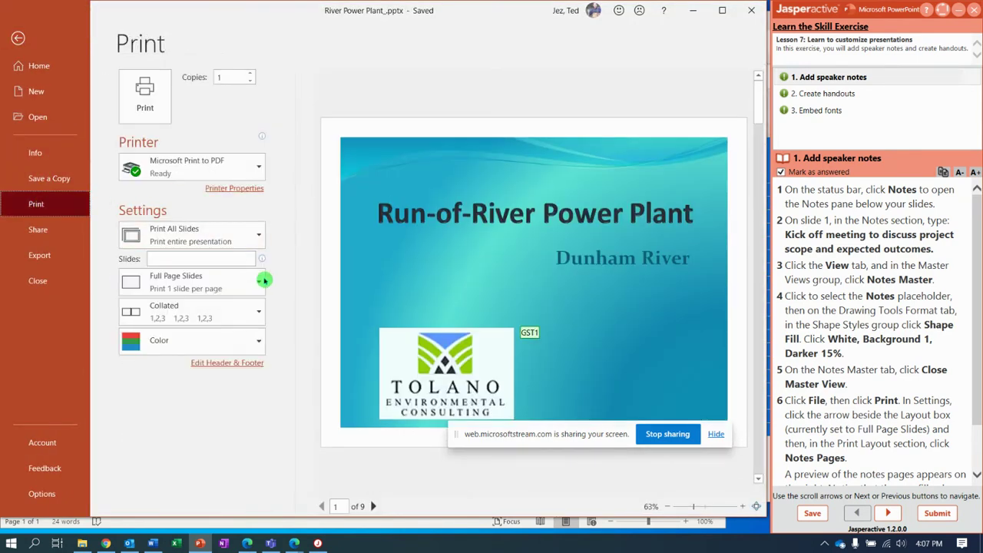
left_click(260, 284)
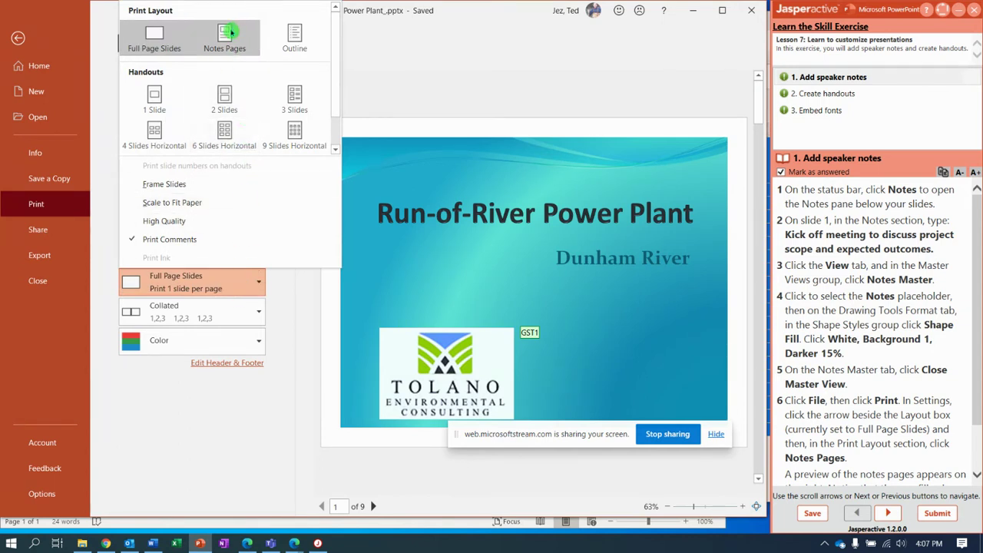
left_click(230, 31)
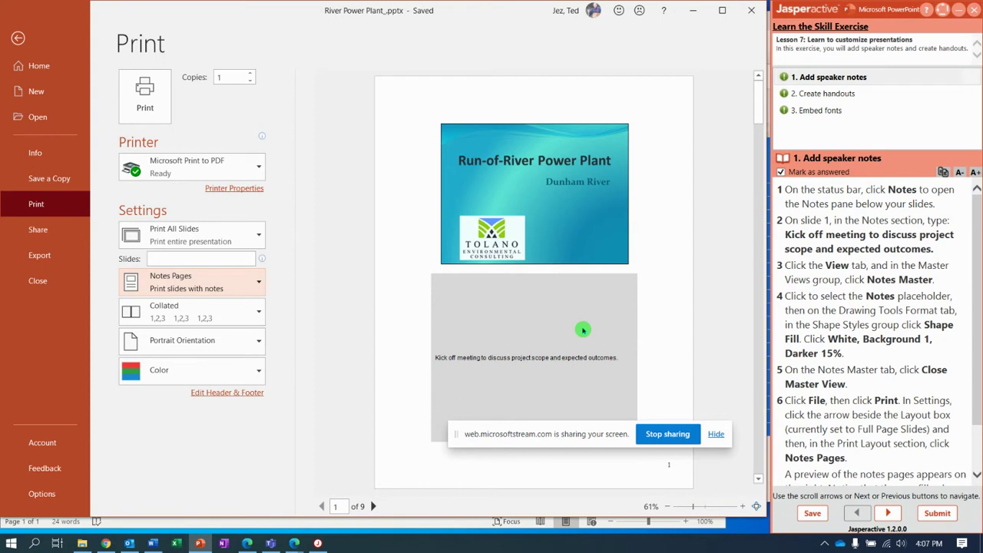
left_click_drag(976, 376, 979, 432)
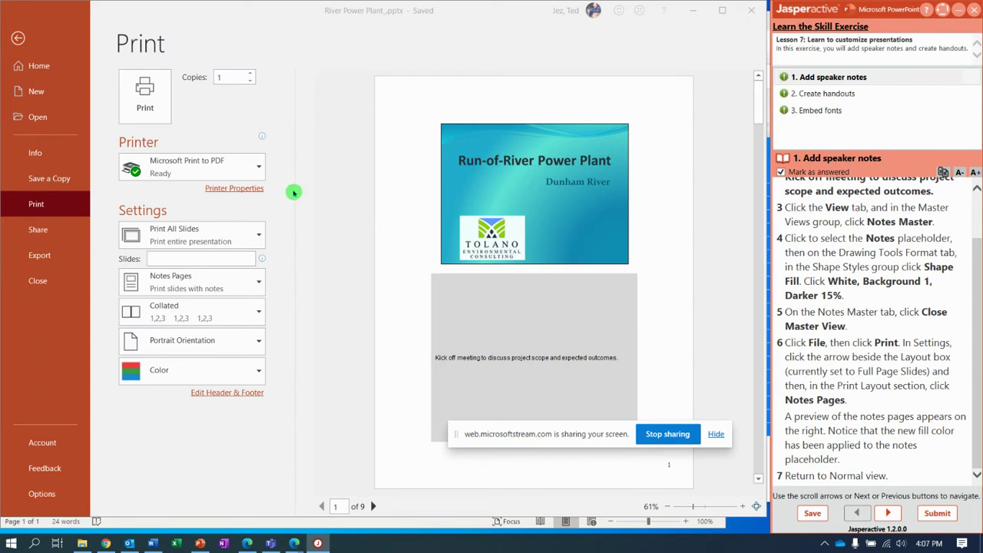
left_click(18, 37)
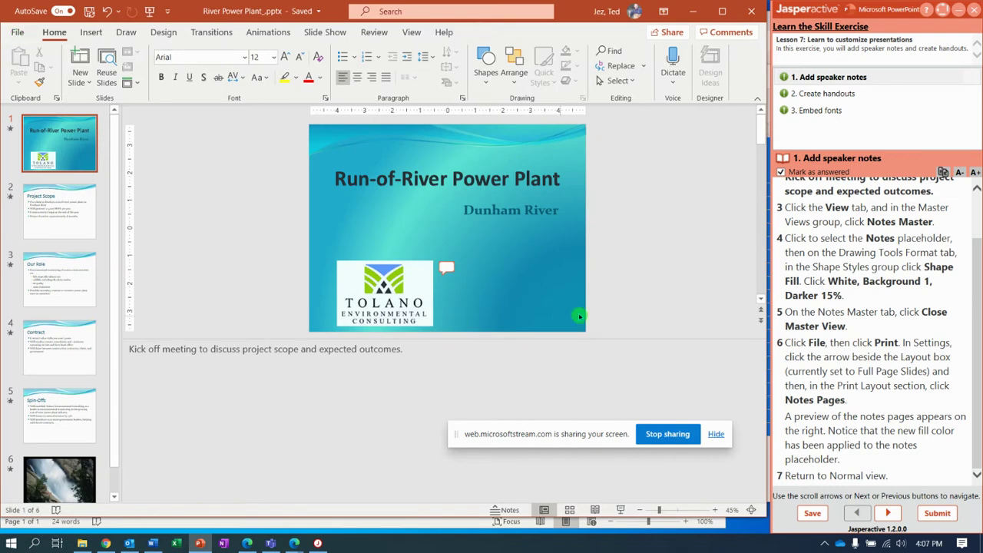
In the Handout Master, set the footer to 'River Power Plant' and turn off the header.
left_click(891, 513)
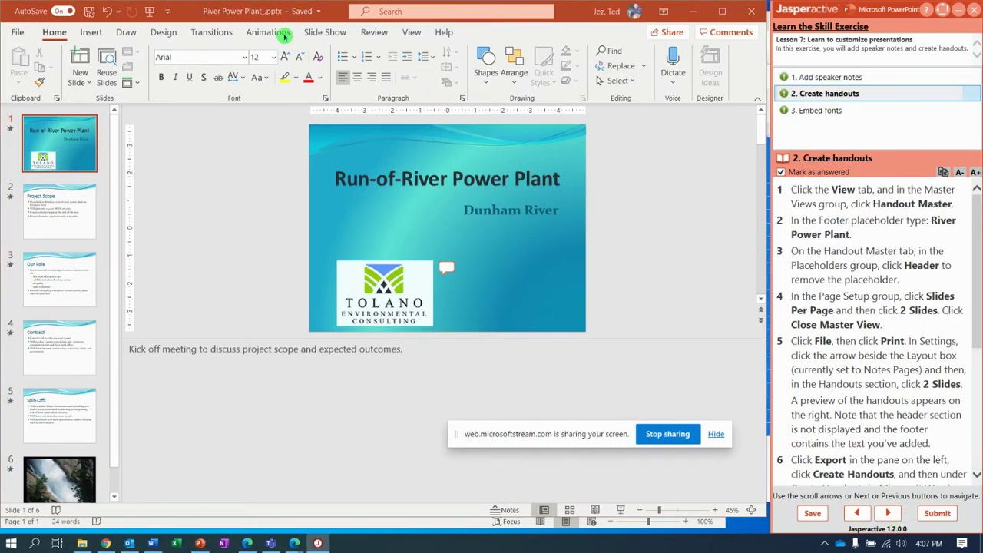
left_click(413, 32)
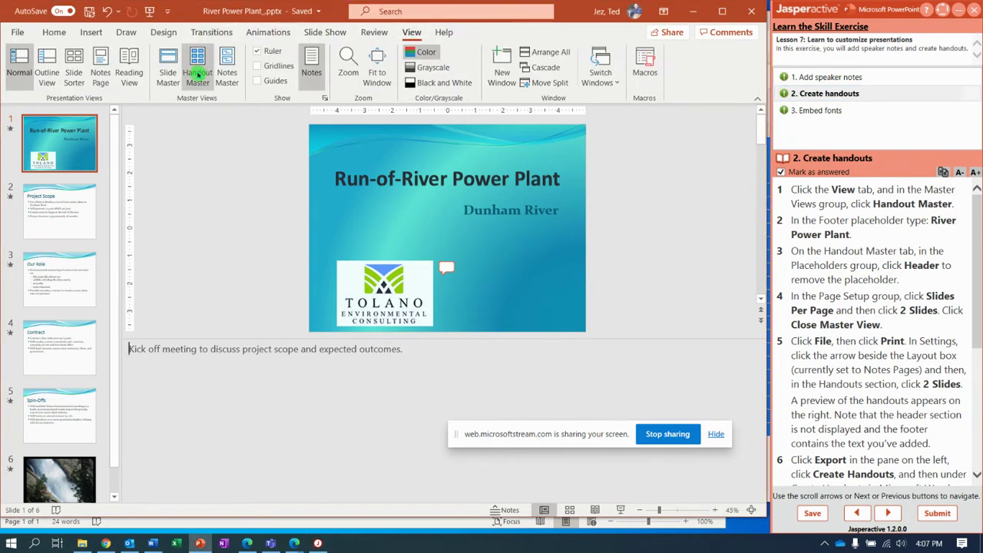
left_click(197, 67)
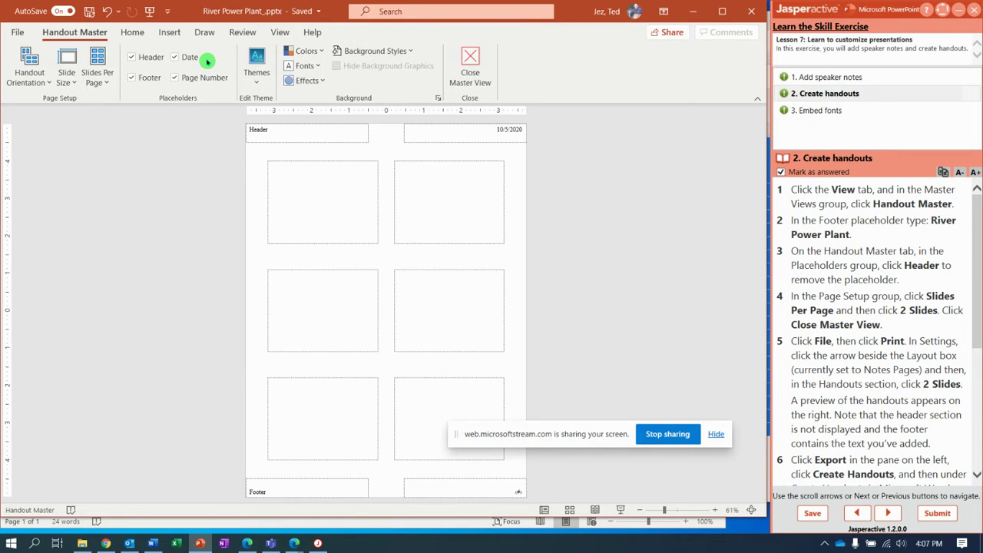
left_click(294, 487)
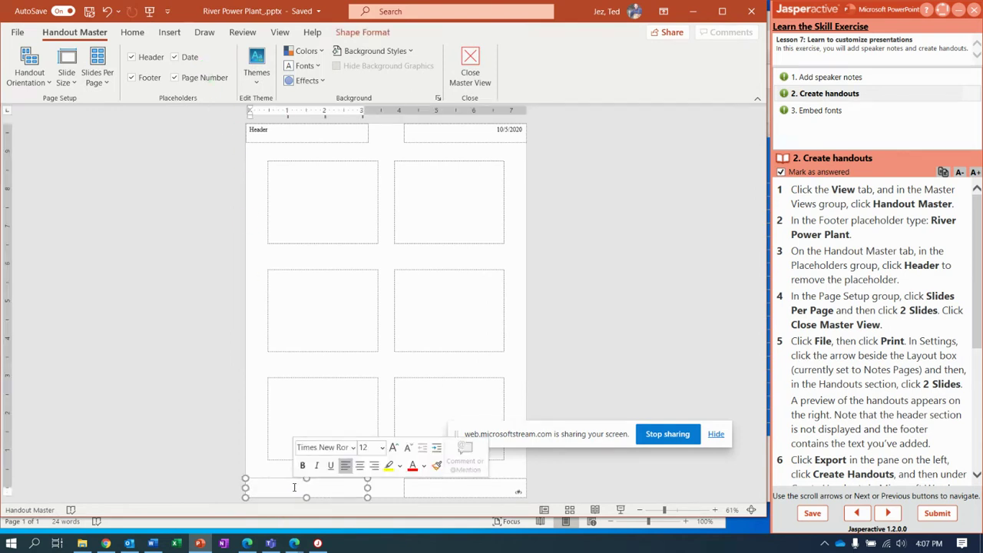
left_click(294, 487)
type("River ")
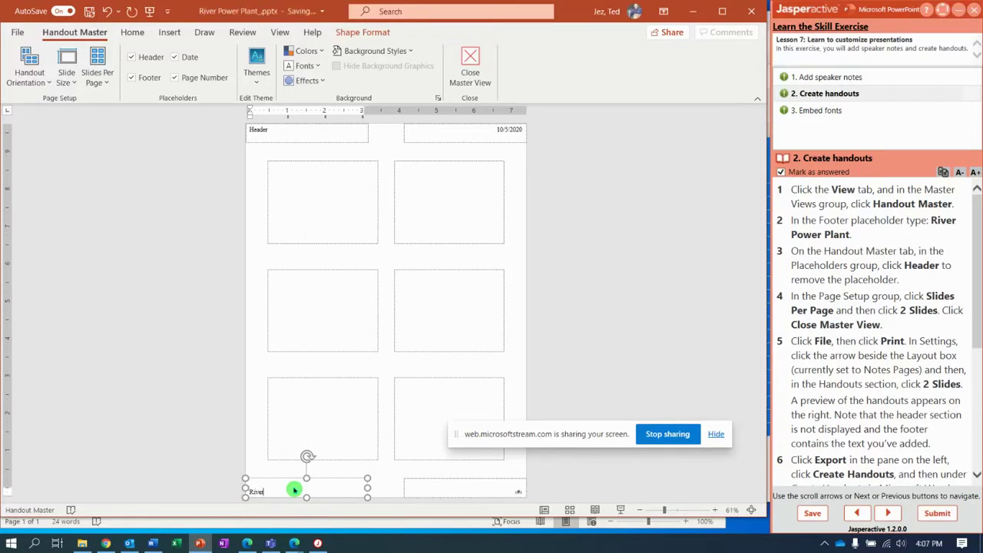
type("Power Plant")
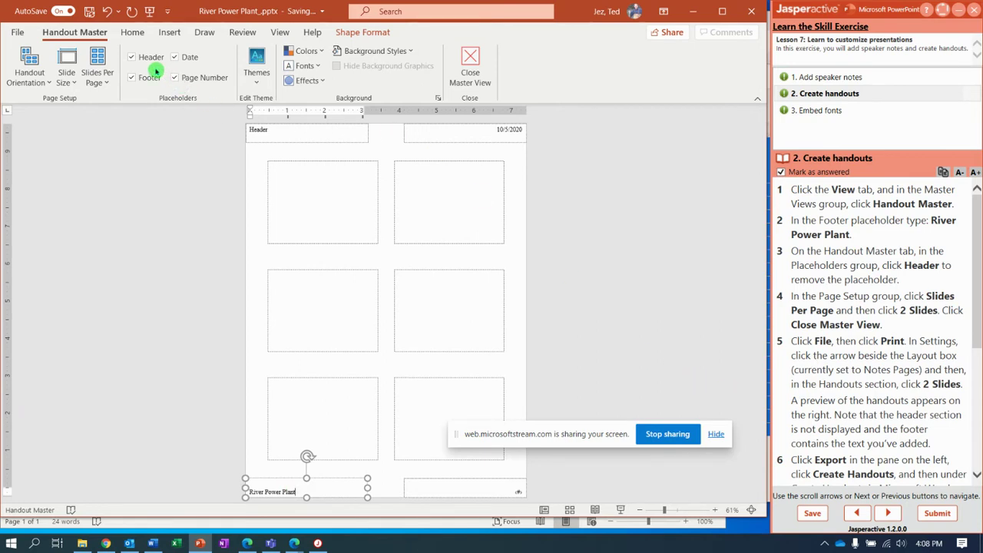
left_click(132, 58)
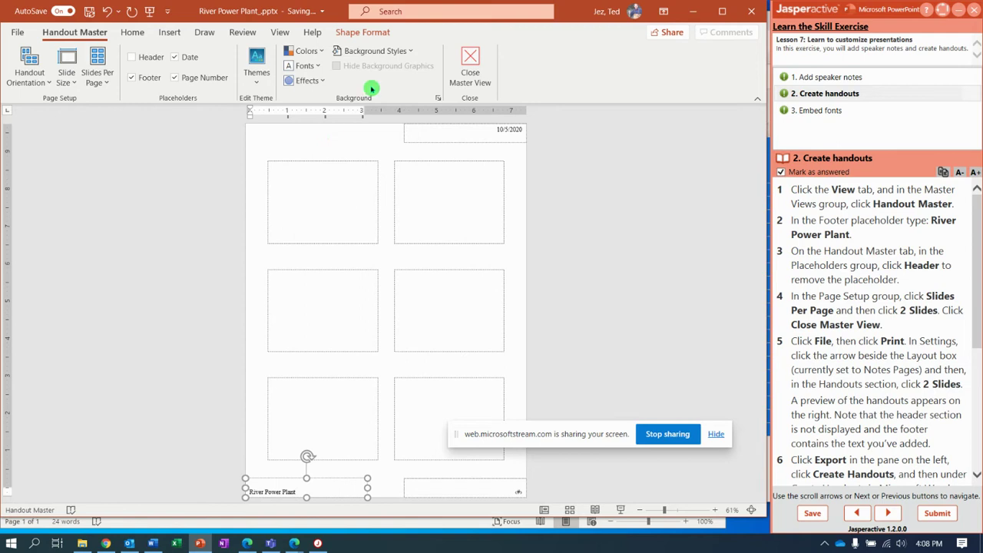
left_click(483, 65)
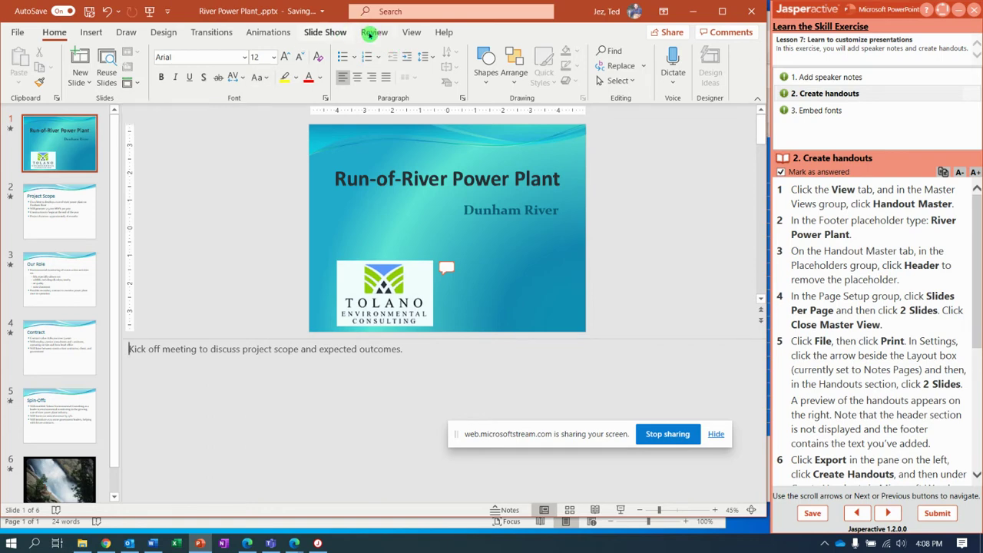
Set the Handout Master to 2 slides per page and close Master View.
left_click(411, 33)
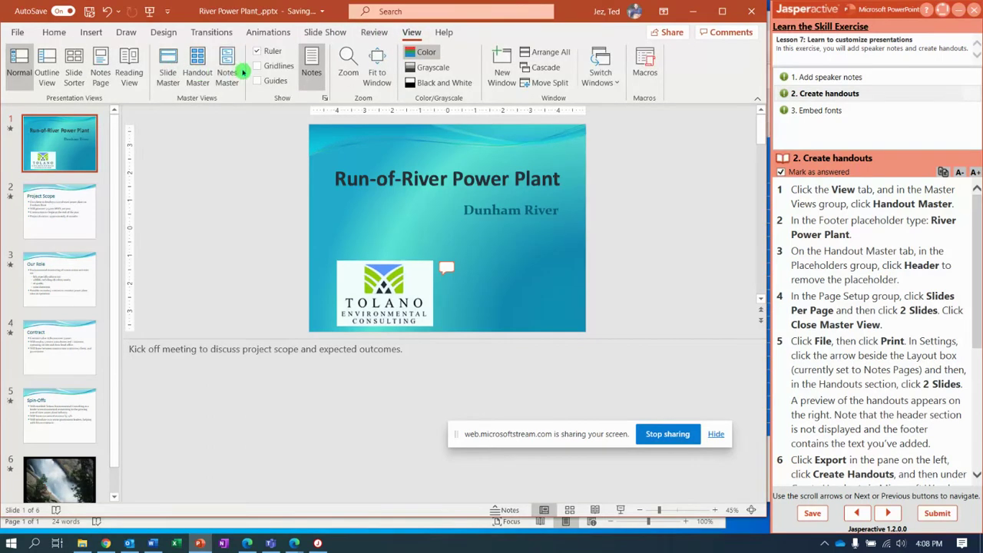
left_click(198, 77)
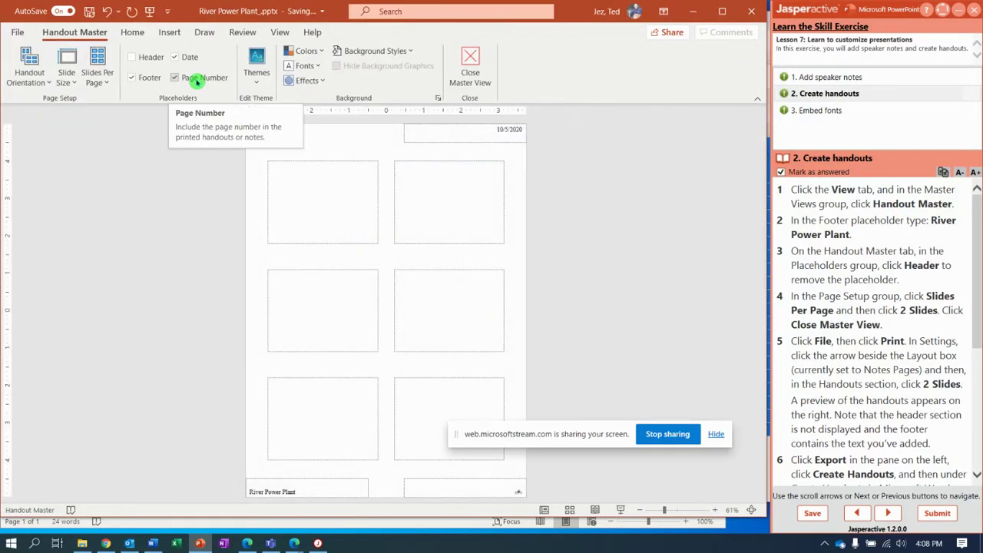
left_click(100, 75)
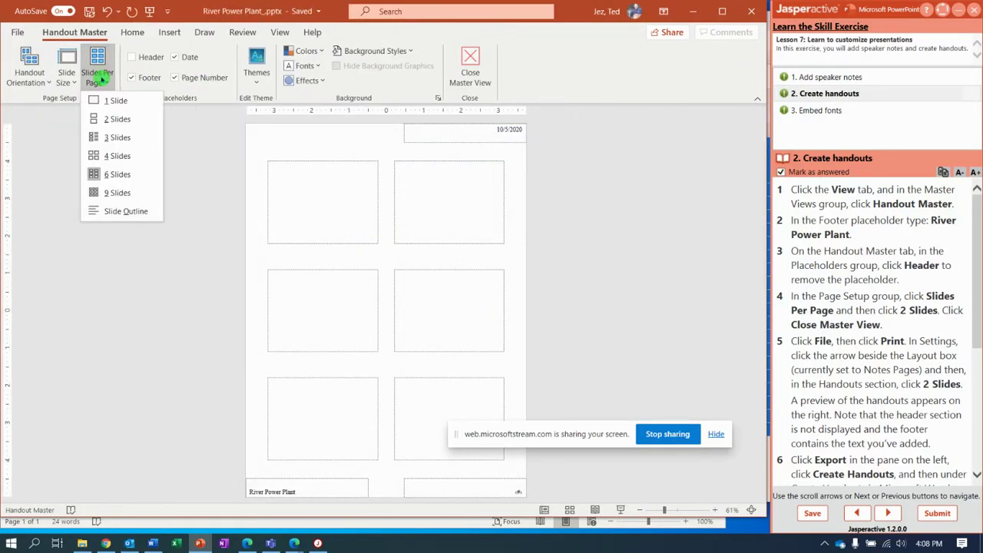
left_click(118, 119)
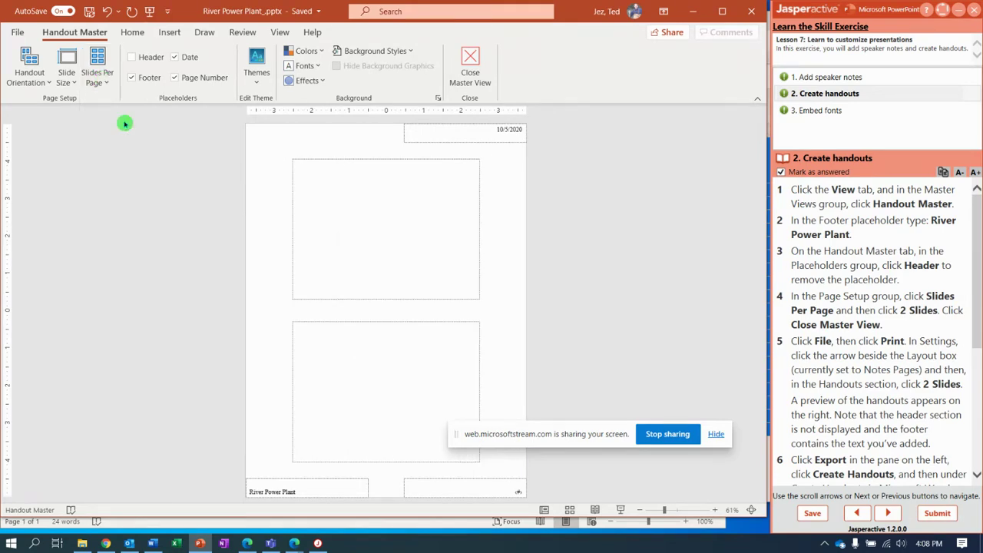
left_click(470, 67)
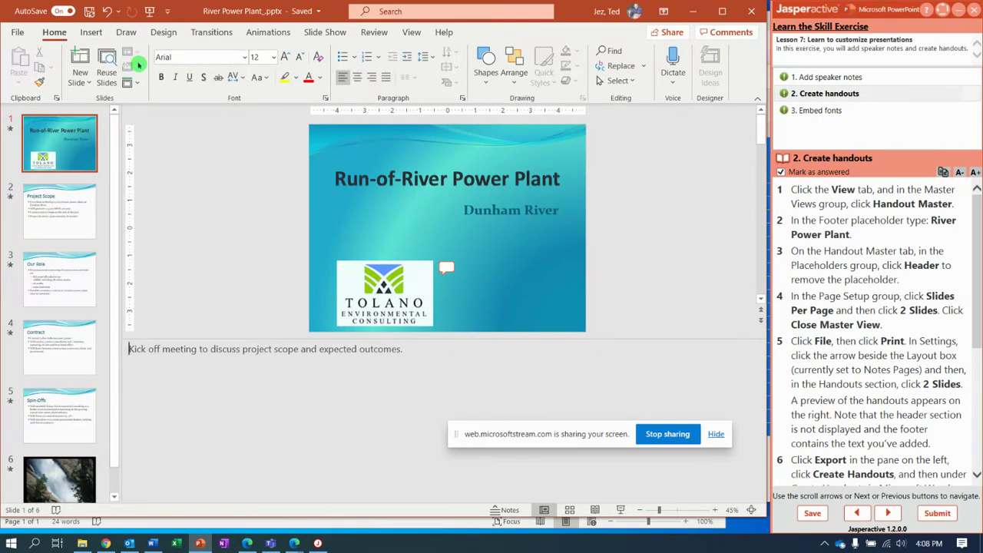
left_click(21, 32)
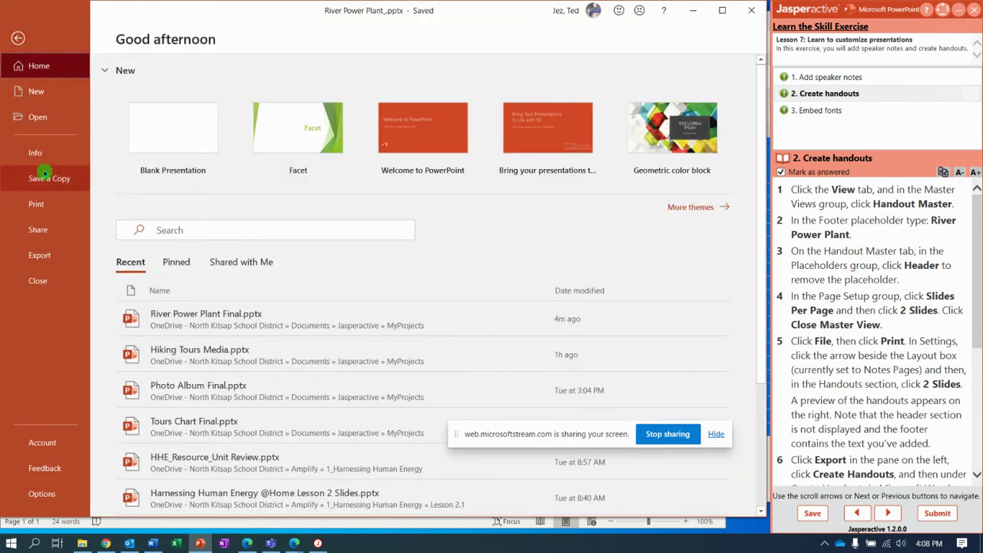
Set the print layout to Handouts, 2 Slides, and check the footer and header in the preview.
left_click(48, 203)
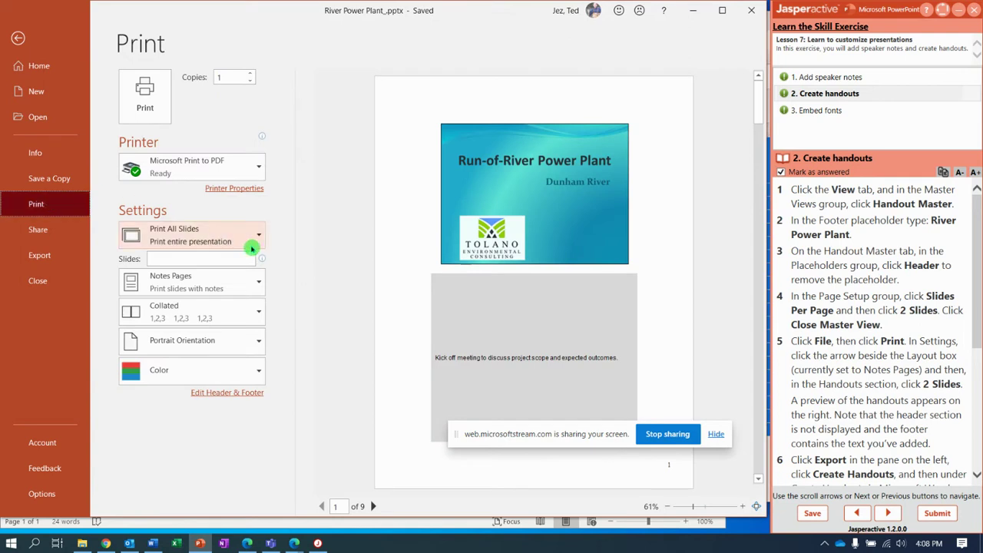
left_click(261, 284)
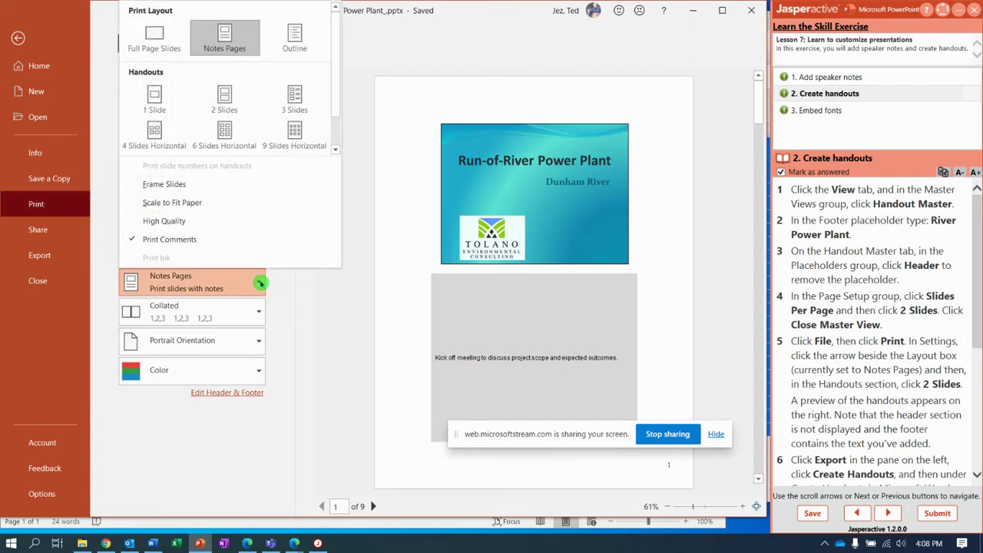
left_click(234, 102)
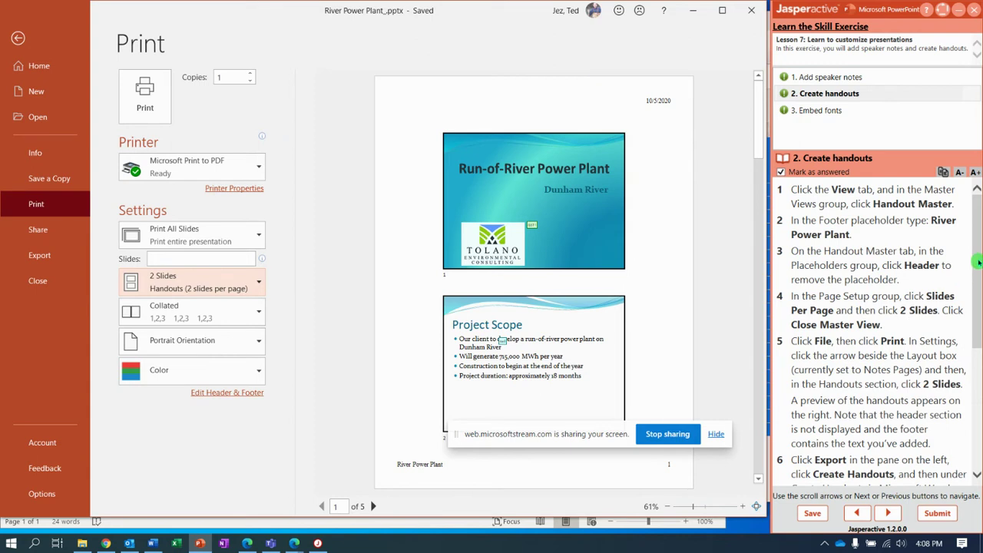
left_click_drag(977, 260, 979, 382)
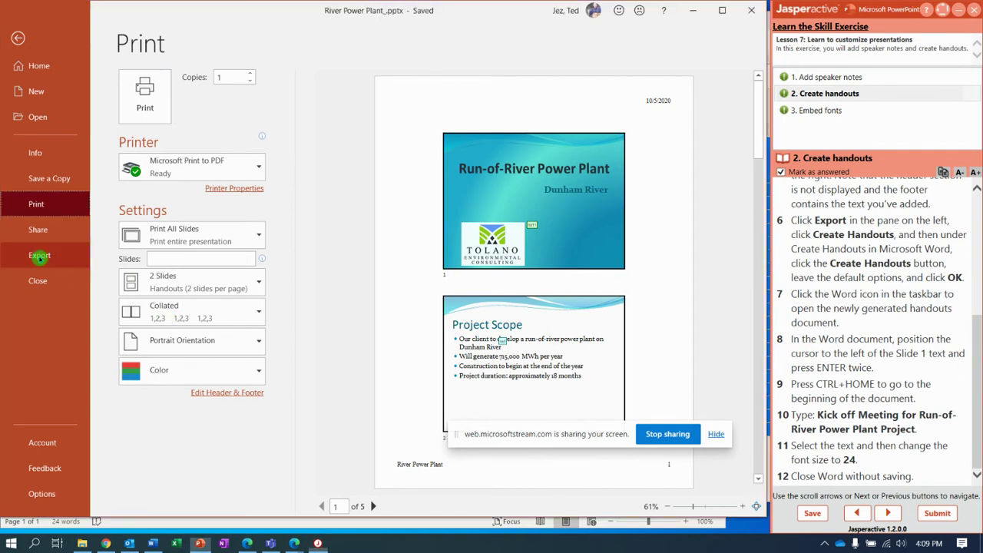
left_click(39, 258)
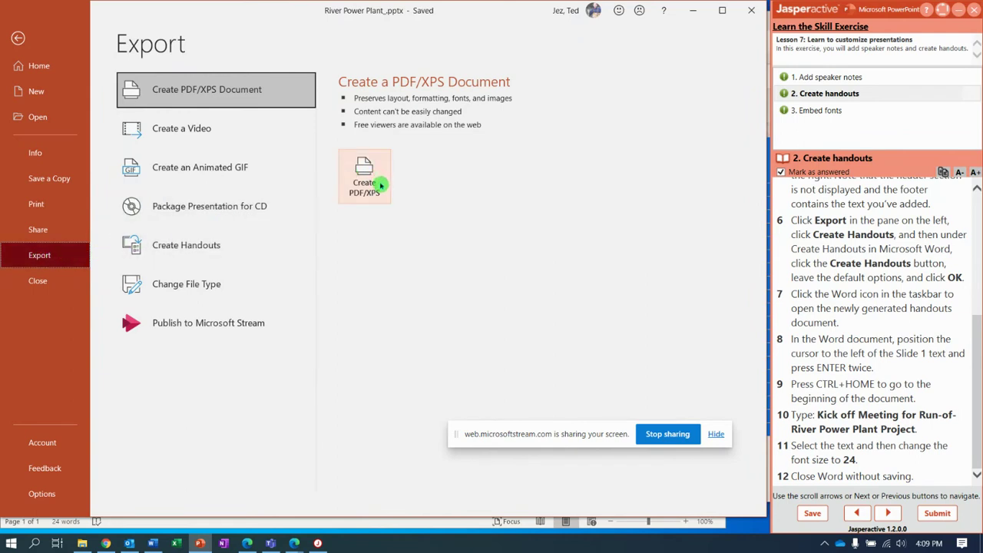
Create Word handouts with the default Notes next to slides layout.
left_click(254, 254)
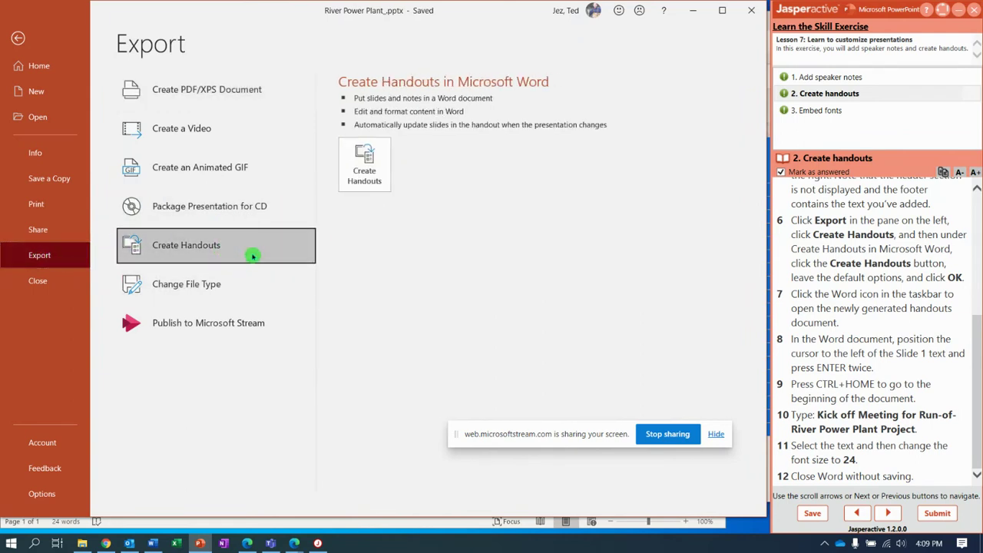
left_click(372, 174)
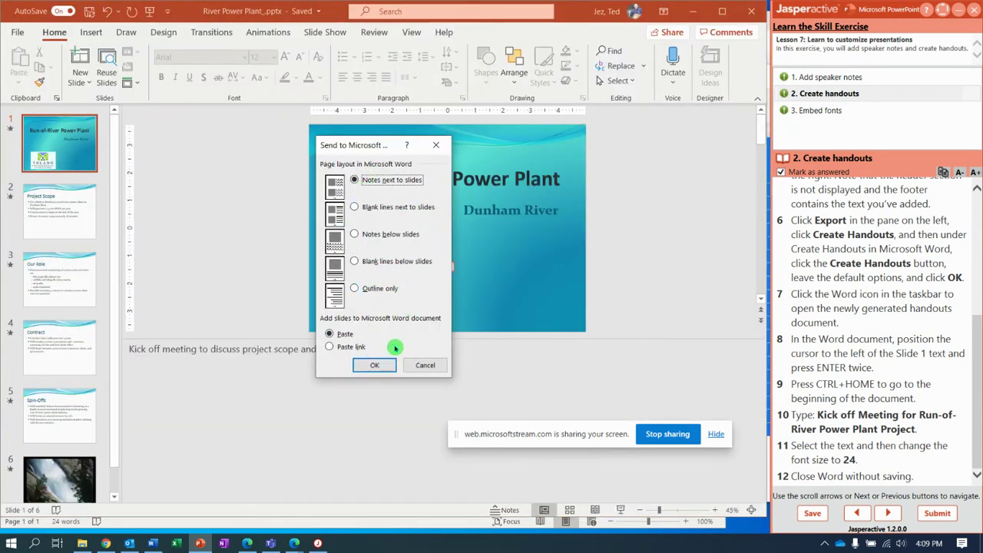
left_click(376, 365)
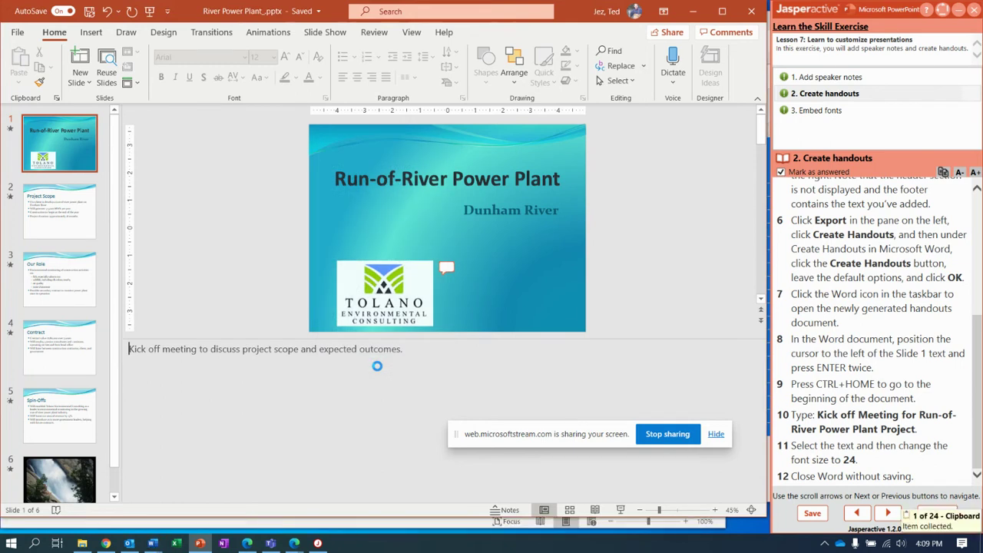
In the Word handouts document, add and select the title 'Kick off Meeting for Run-of-River Power Plant Project' above Slide 1.
left_click(152, 543)
mouse_move(206, 492)
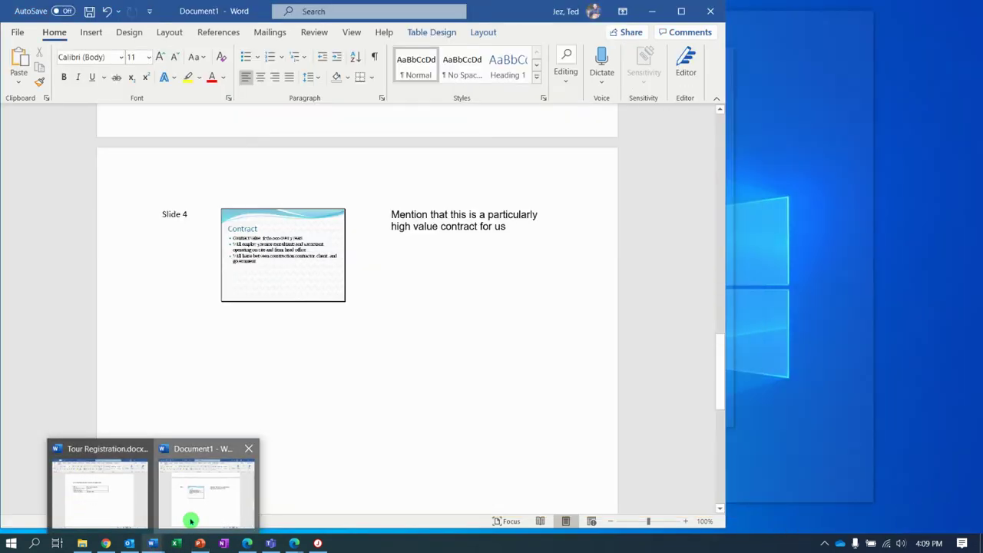
left_click(191, 521)
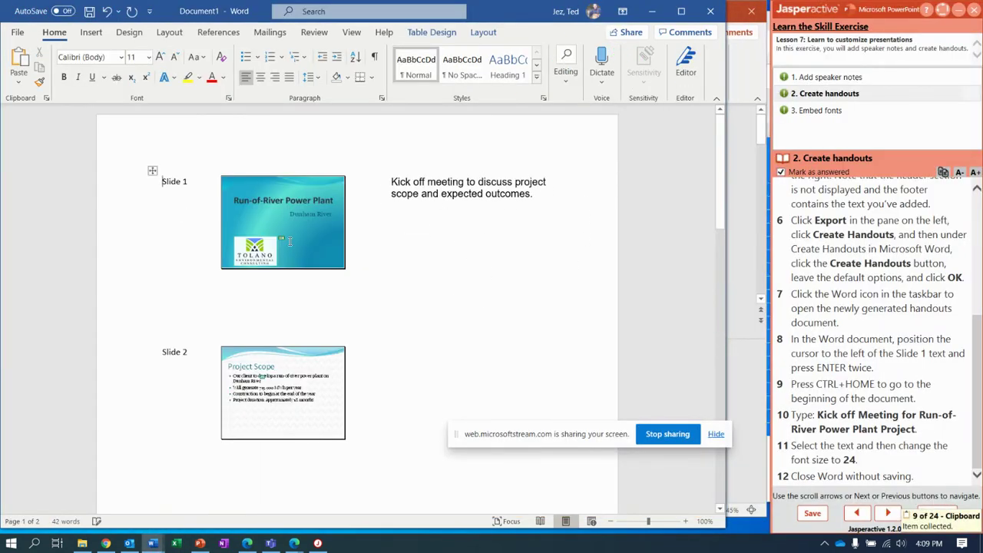
left_click(162, 181)
key("Return")
key("Return")
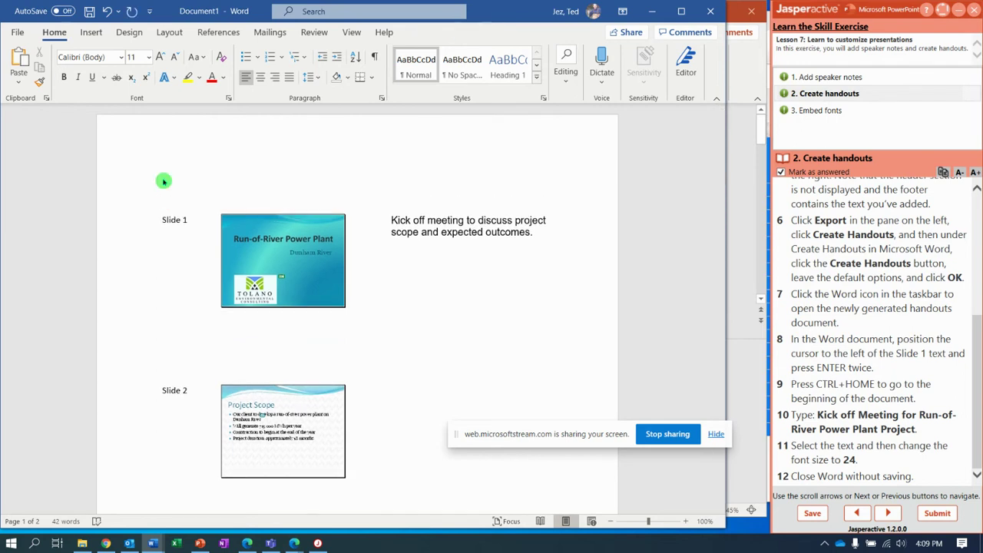
type("Kick off ")
type("Meeting for Run-of-")
type("RiverP")
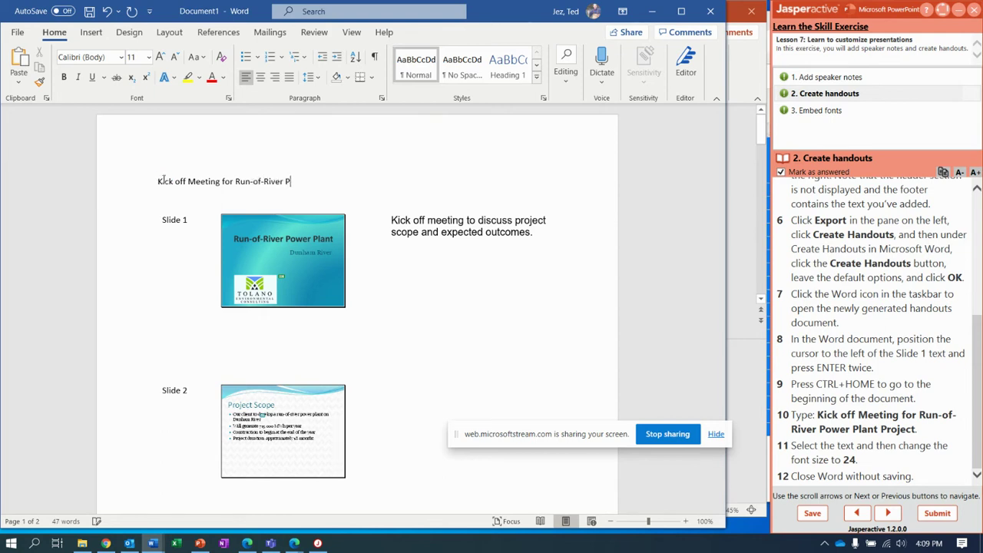
type("ower Pla")
type("Project")
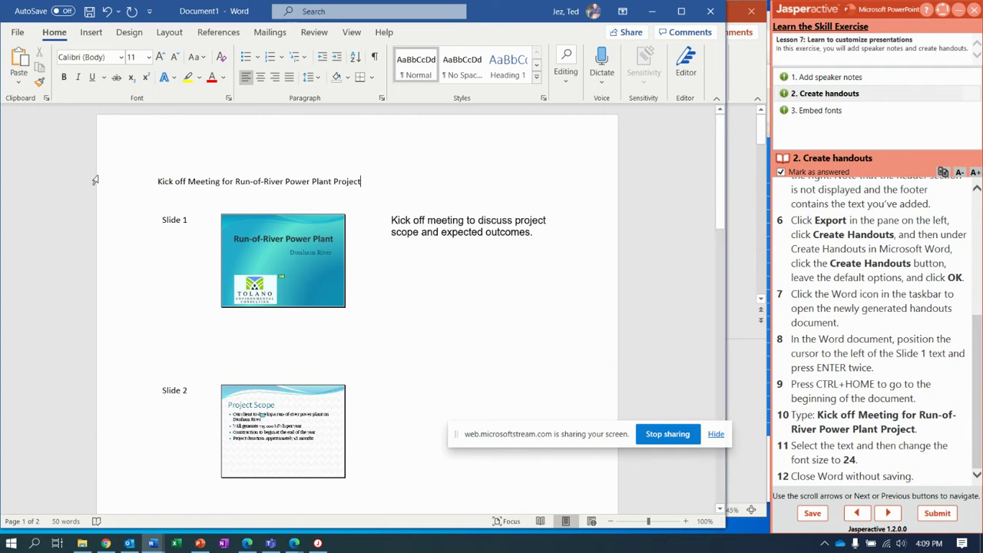
left_click_drag(367, 181, 154, 182)
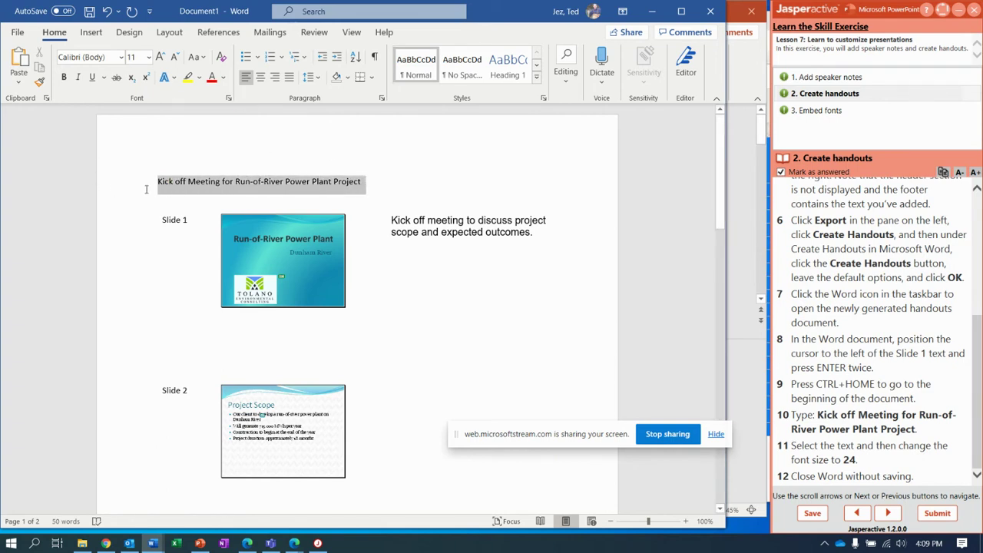
Make the title 24 pt, then close the Word handouts document without saving.
left_click(148, 57)
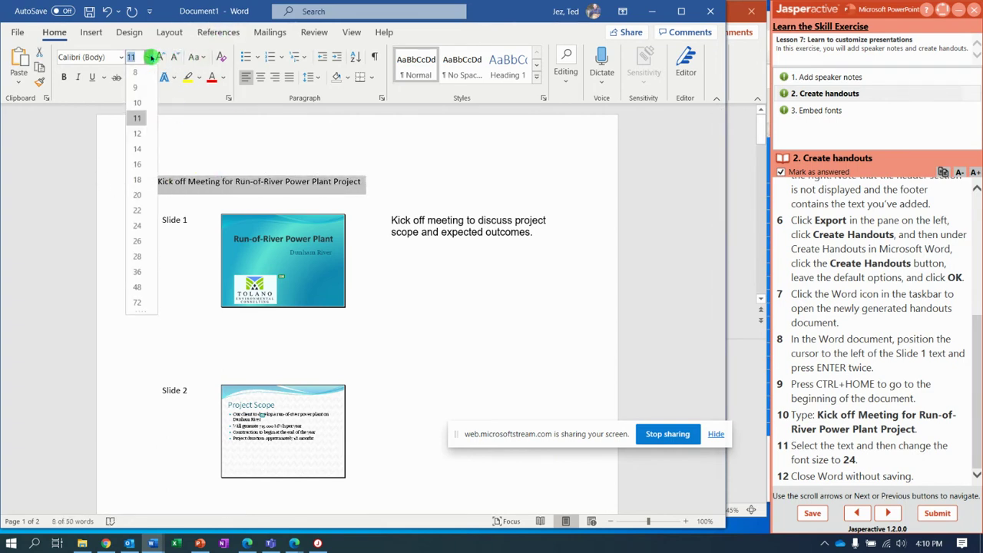
left_click(139, 227)
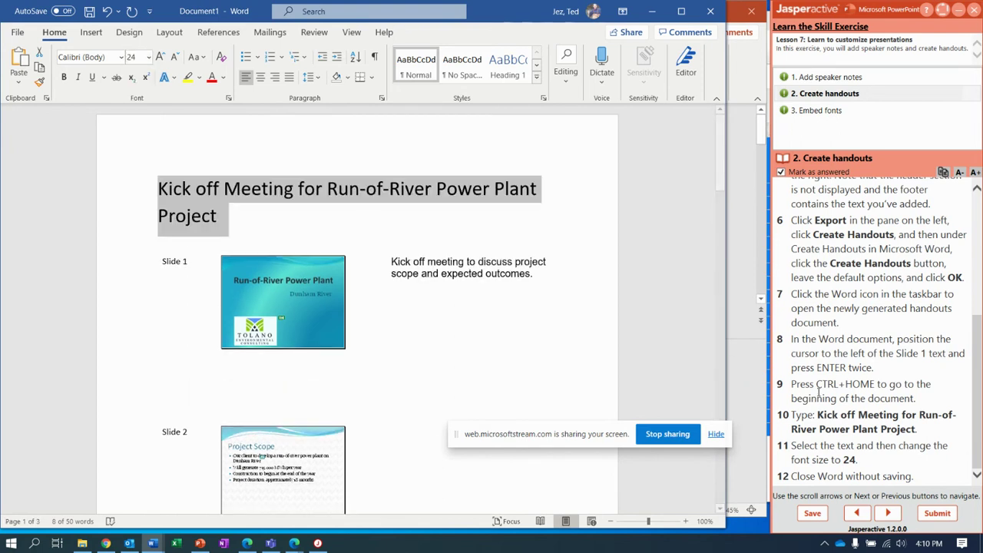
left_click(977, 385)
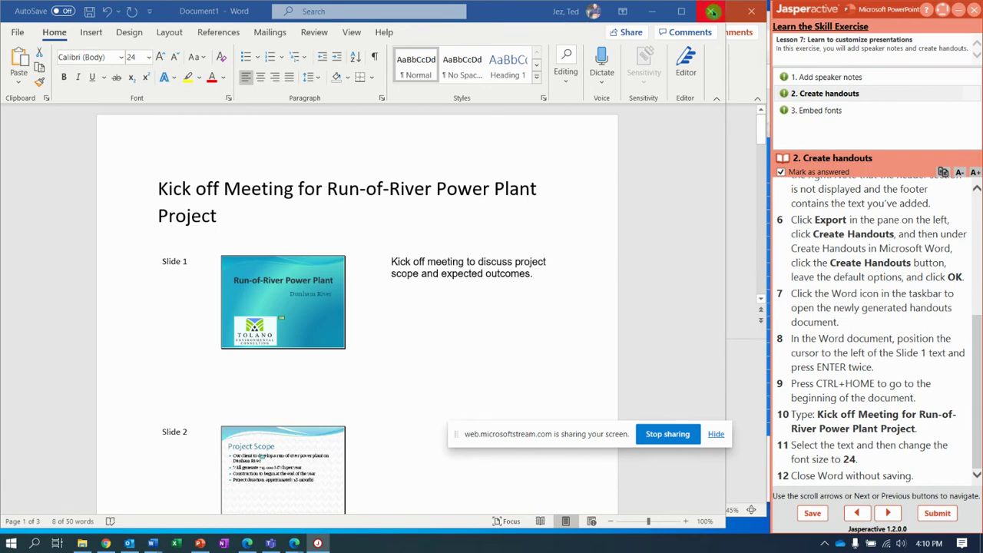
left_click(713, 11)
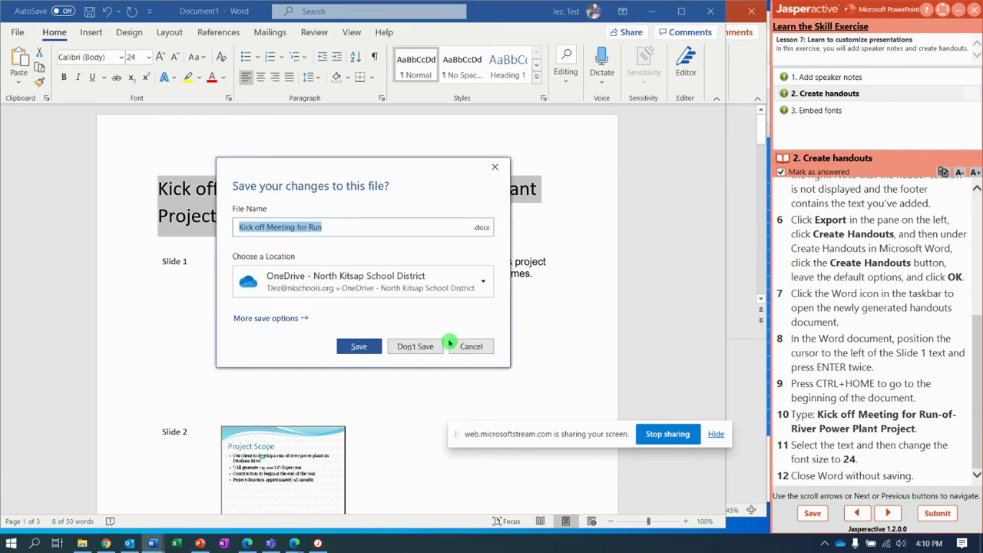
left_click(422, 346)
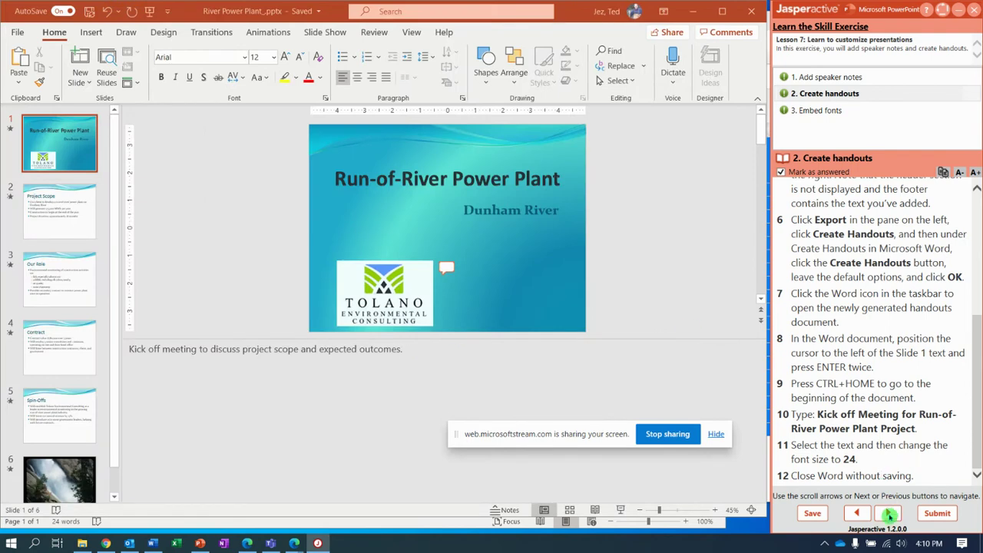
Advance to the Embed fonts task, then review PowerPoint's Save options and close them unchanged.
left_click(889, 512)
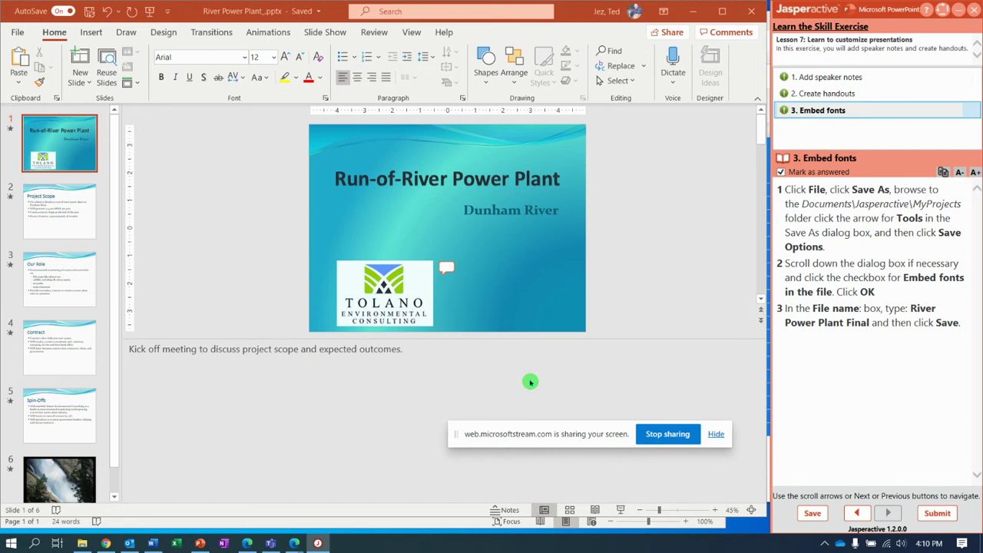
left_click(18, 33)
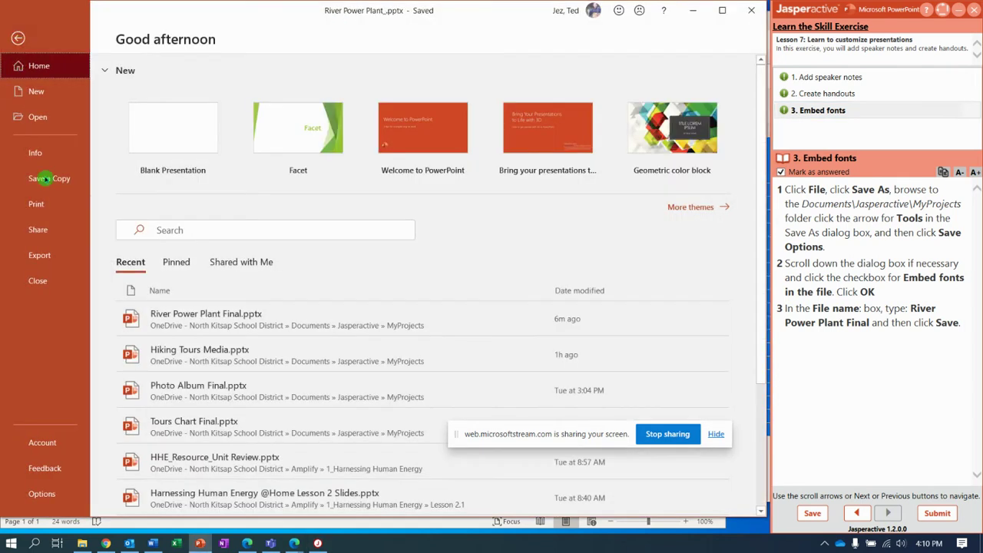
left_click(43, 495)
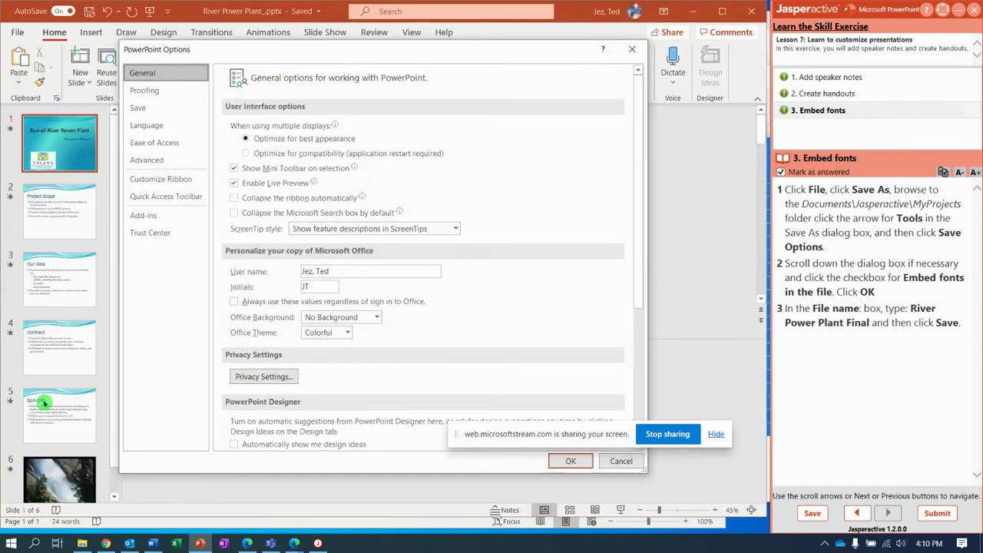
left_click(180, 111)
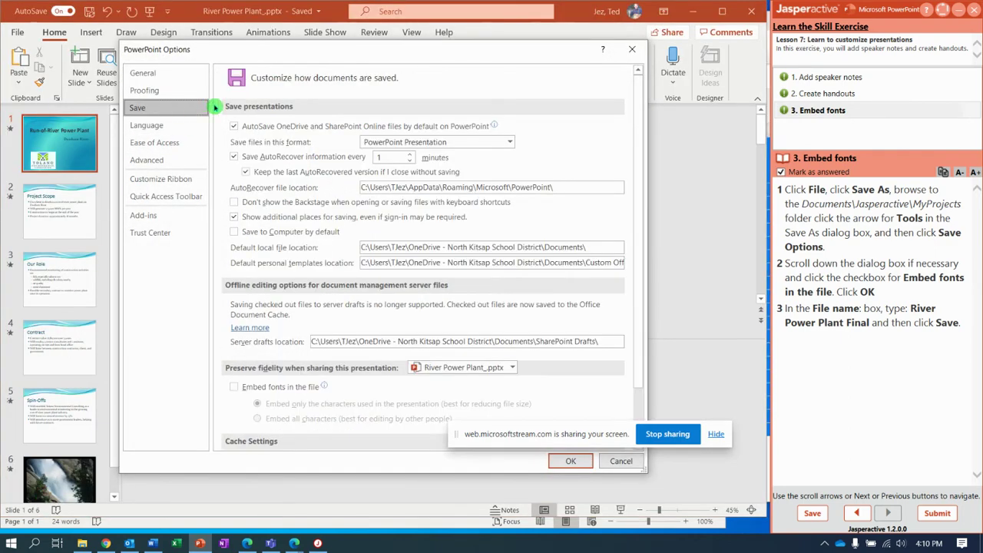
mouse_move(236, 387)
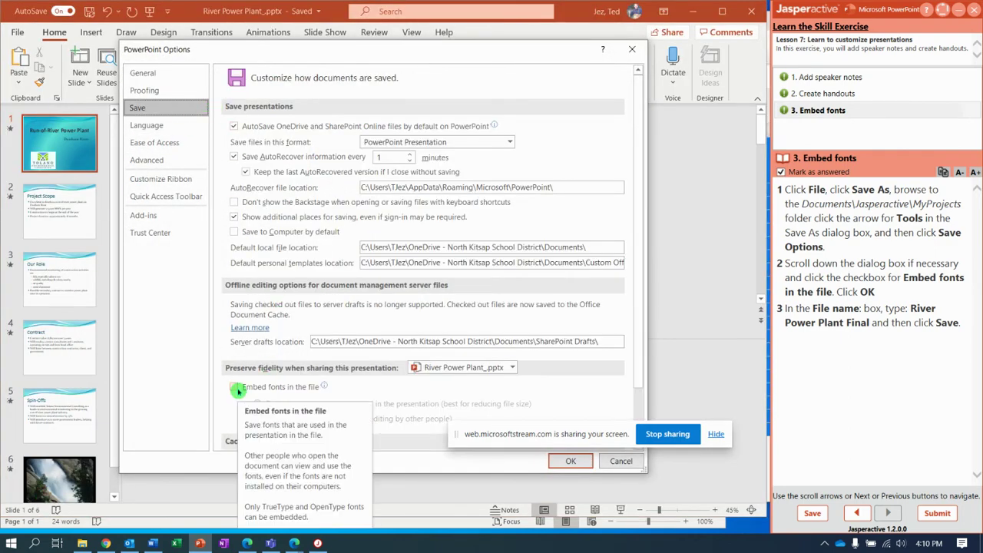
left_click(624, 462)
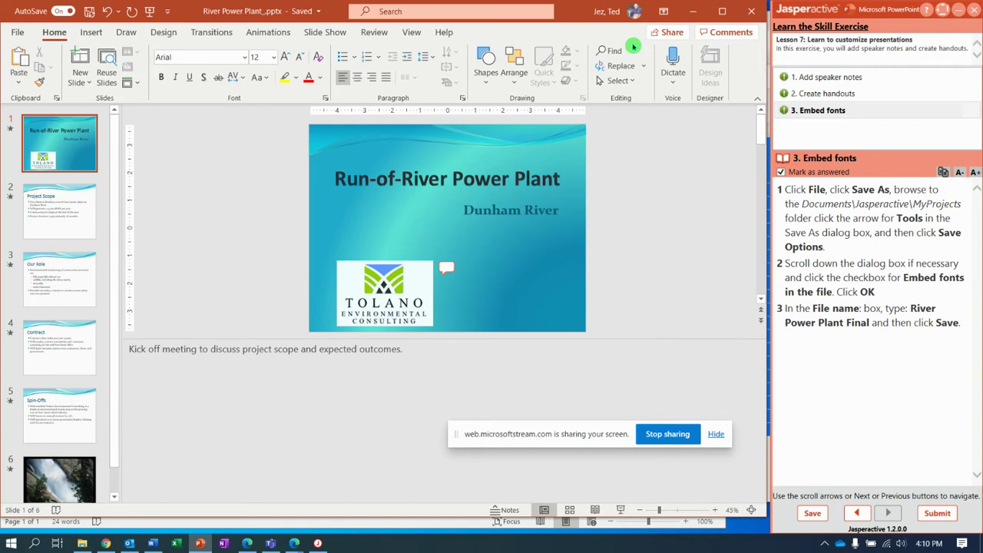
left_click(18, 34)
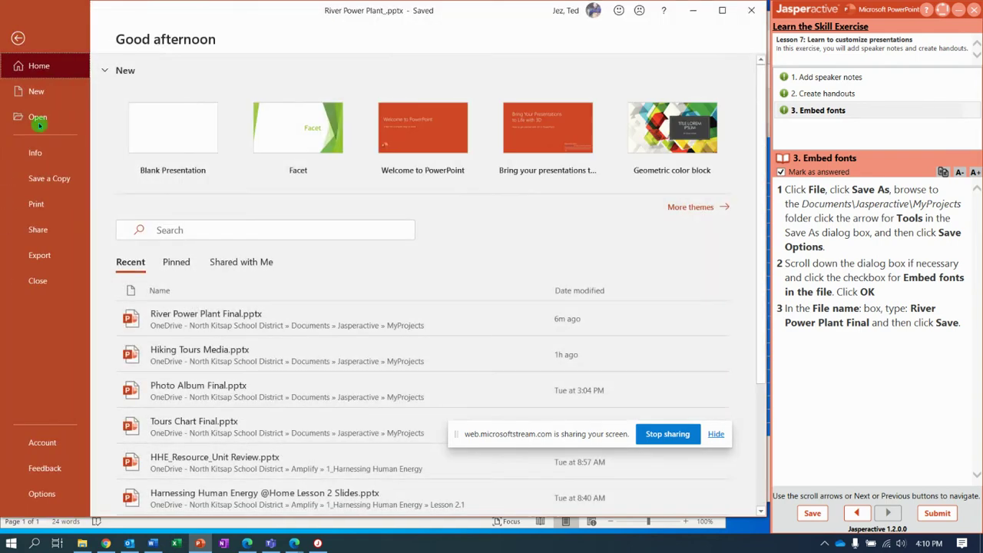
Start saving a copy of the presentation into the Jasperactive\MyProjects folder.
left_click(47, 178)
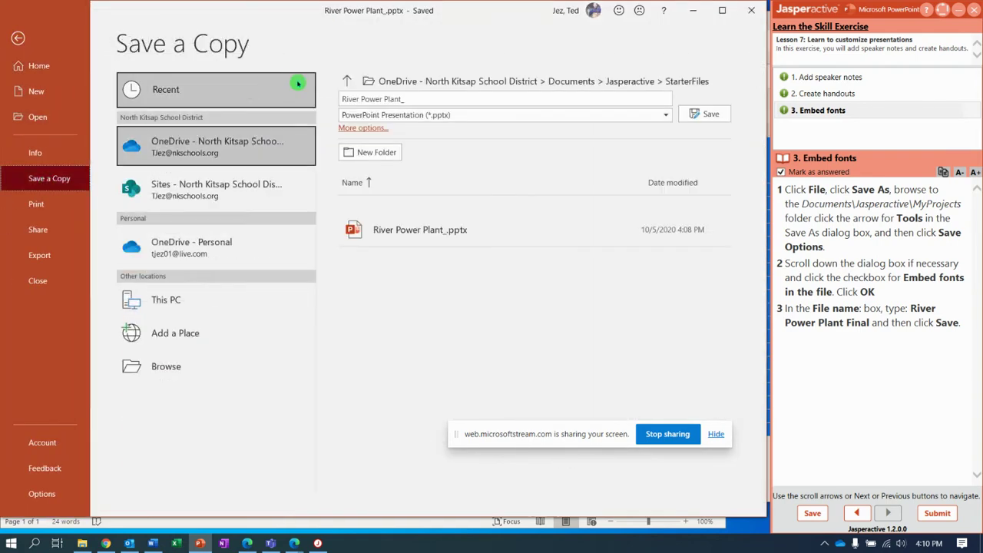
left_click(390, 81)
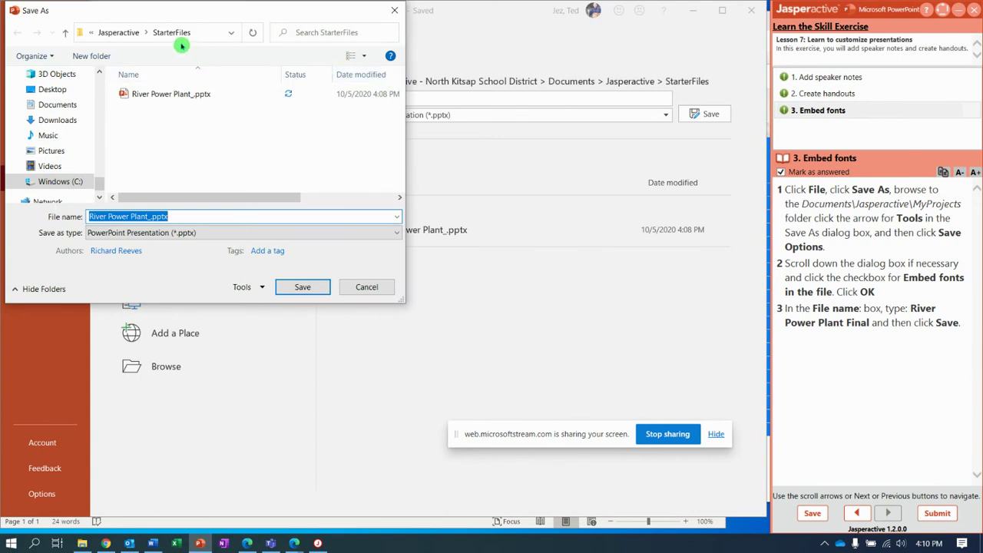
left_click(123, 32)
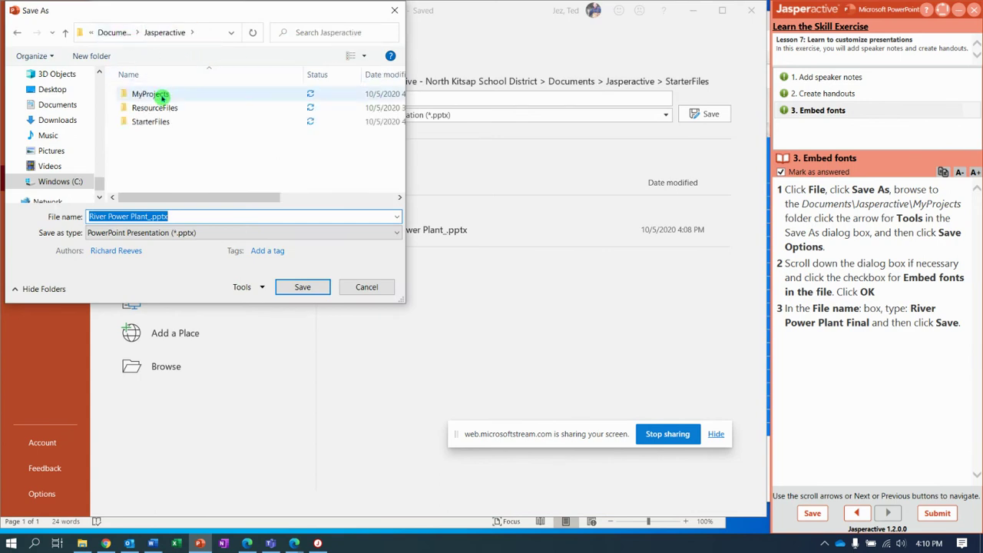
double_click(162, 96)
left_click(188, 217)
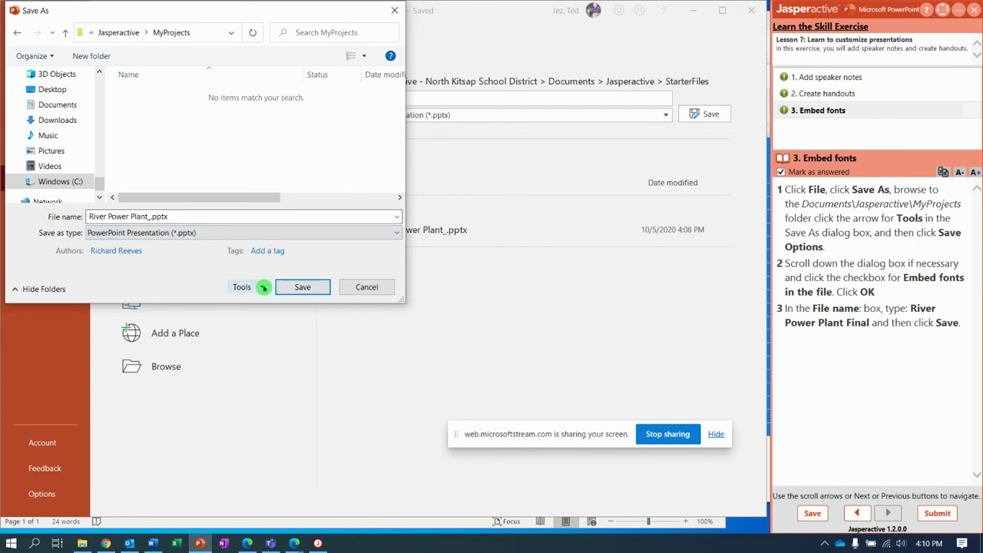
Turn on 'Embed fonts in the file' in the Save Options and confirm.
left_click(263, 288)
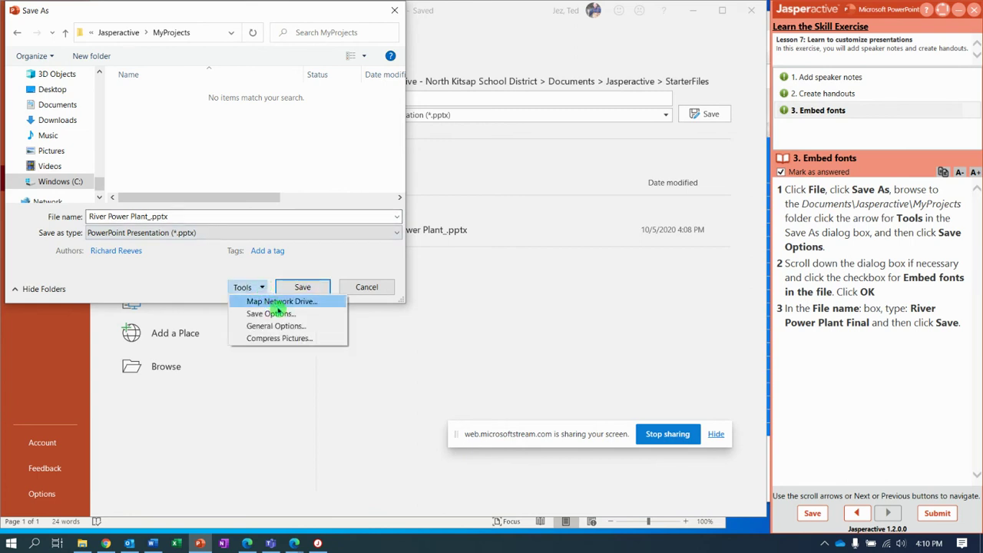
left_click(283, 314)
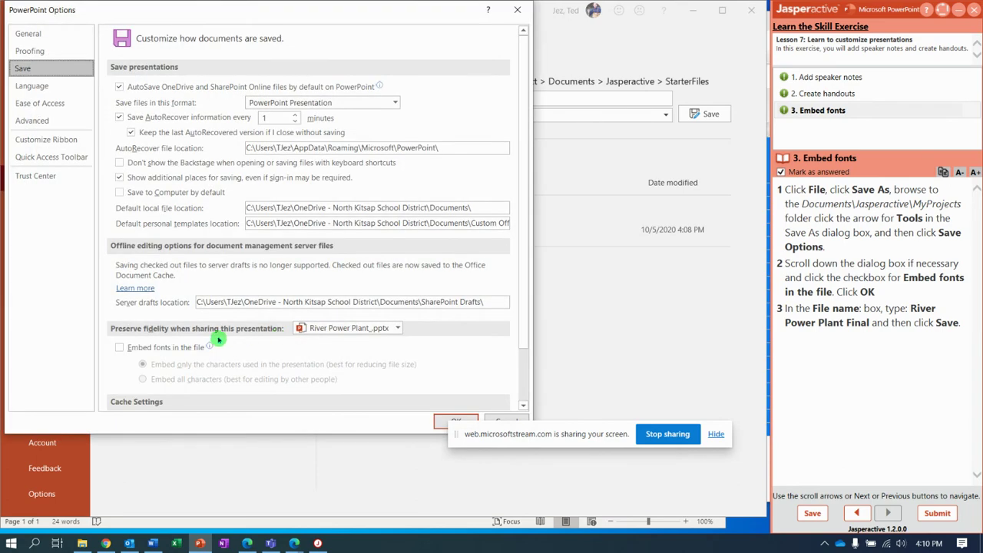
left_click(119, 347)
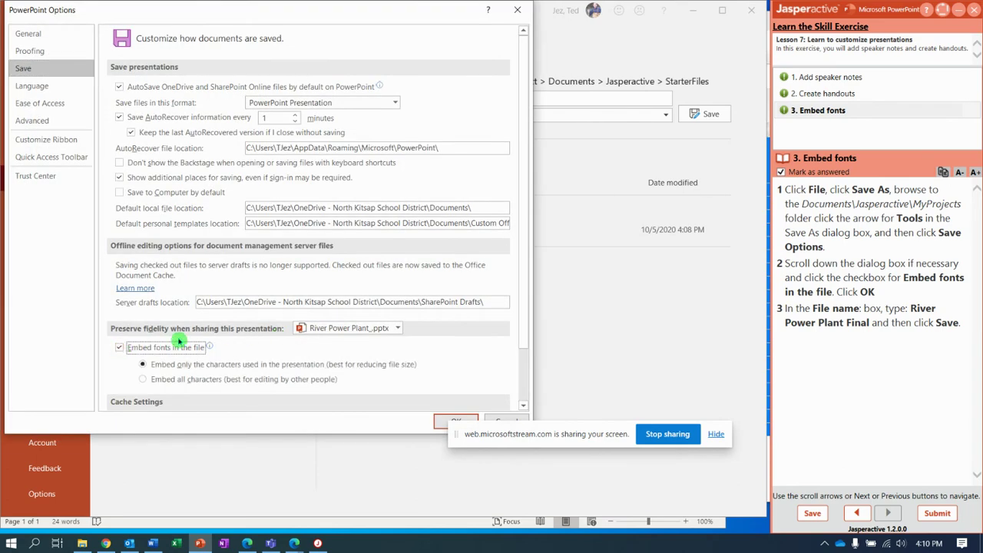
left_click(441, 425)
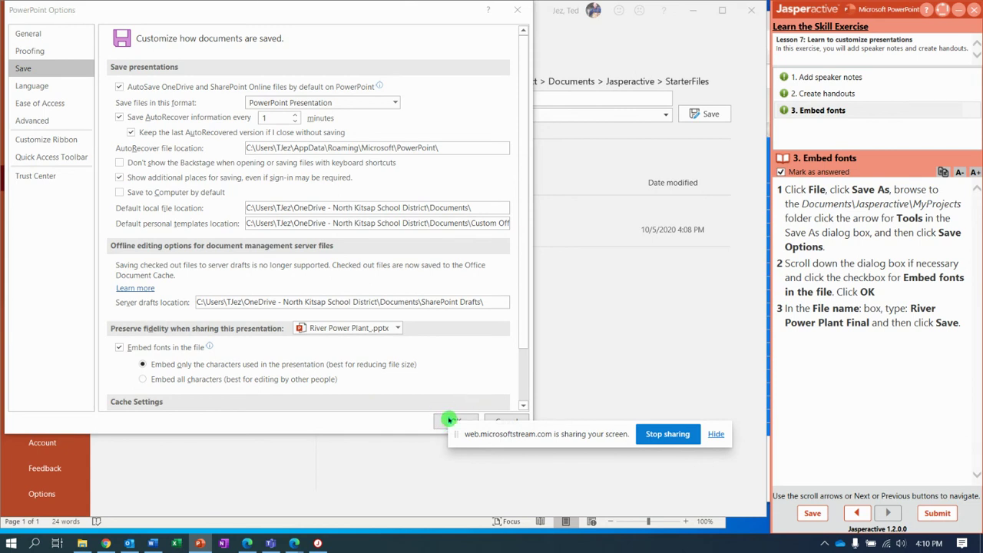
left_click_drag(564, 438, 511, 472)
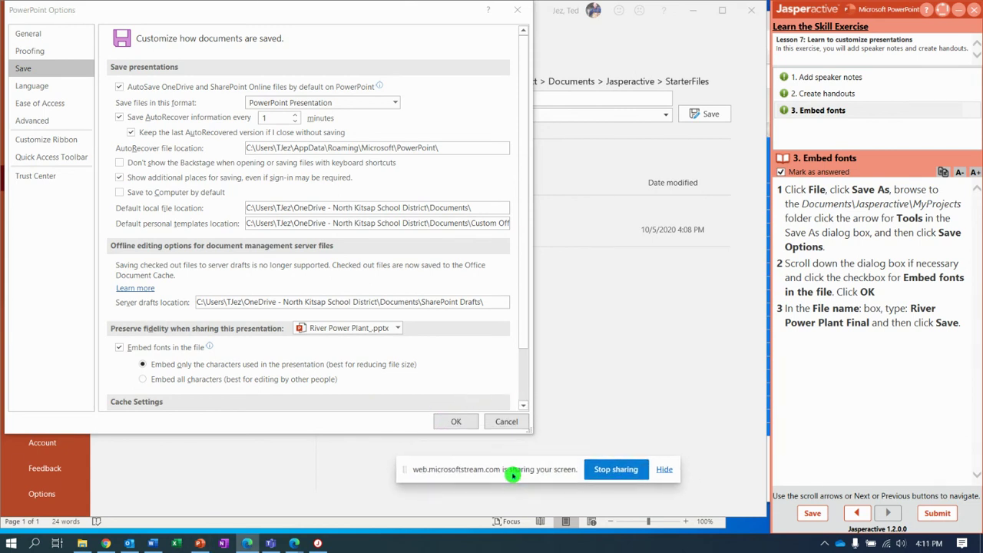
left_click(456, 421)
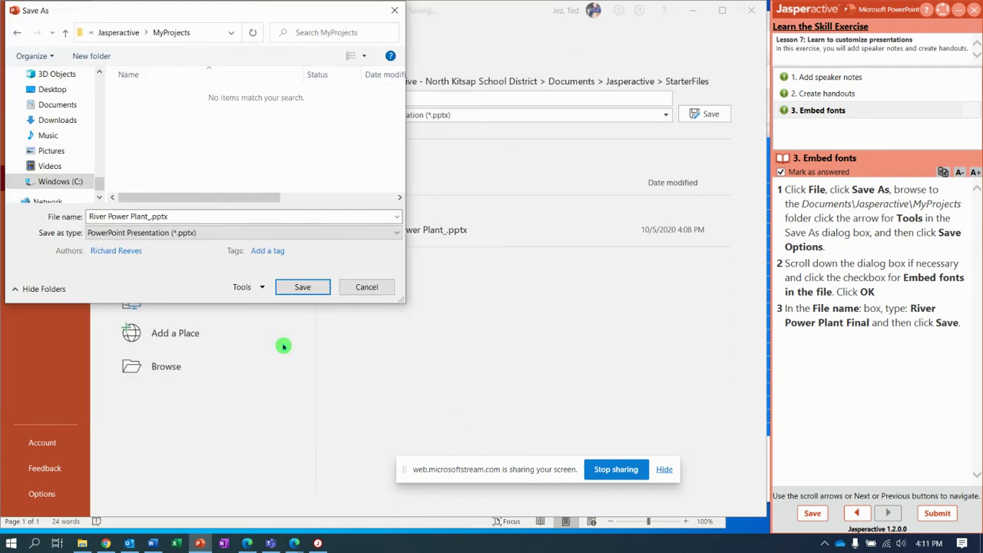
Complete the file name as 'River Power Plant Final', save it, and submit the results.
double_click(182, 215)
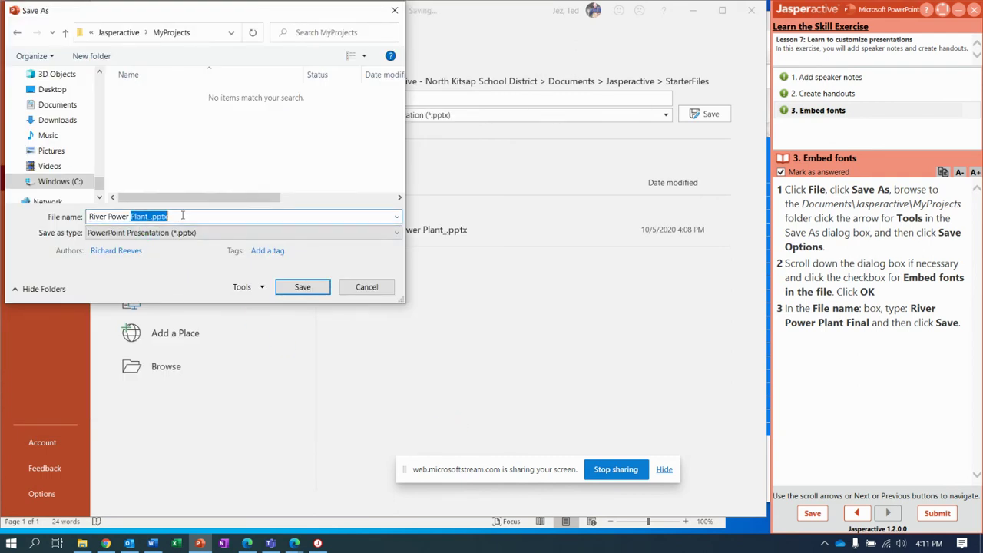
left_click(182, 216)
left_click(182, 217)
type("Final")
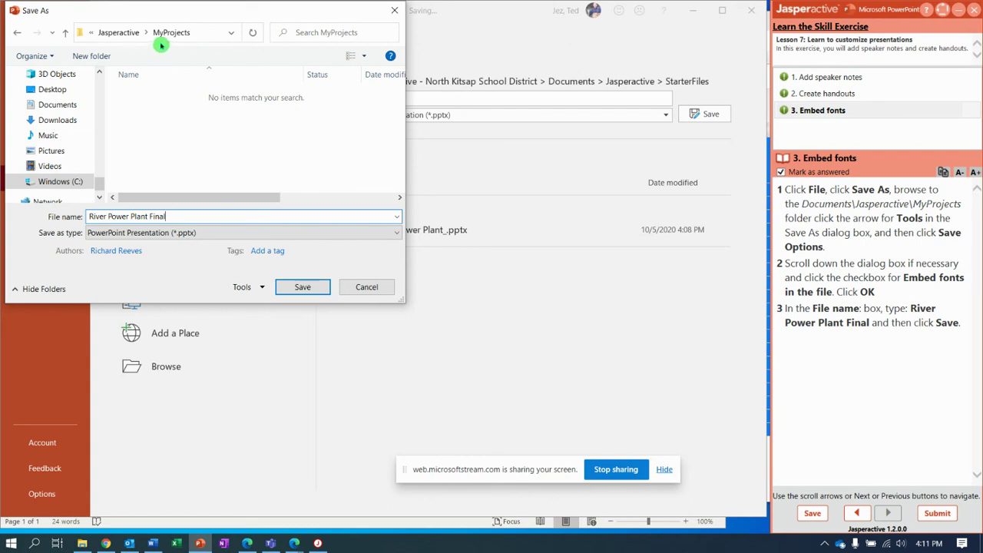
left_click(305, 284)
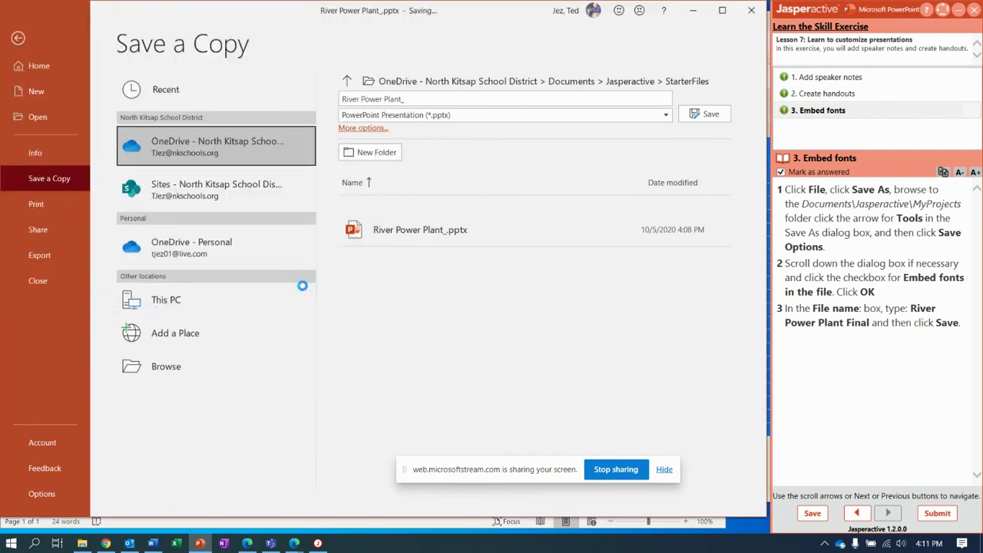
left_click(942, 508)
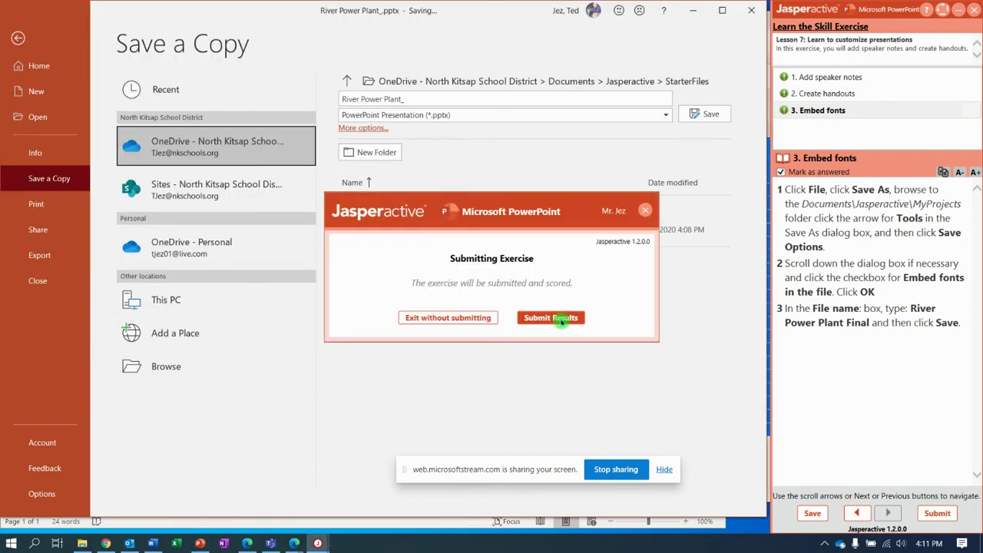
left_click(562, 322)
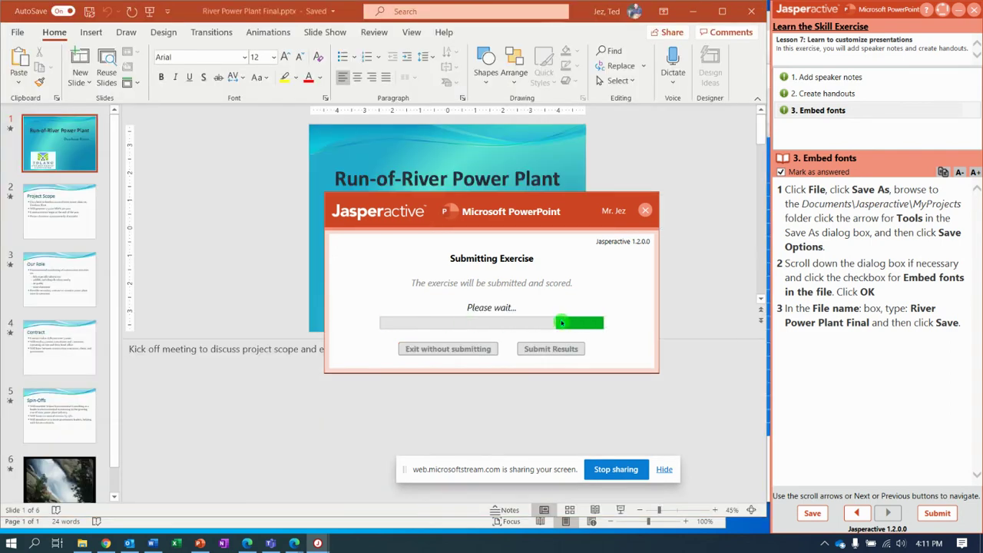